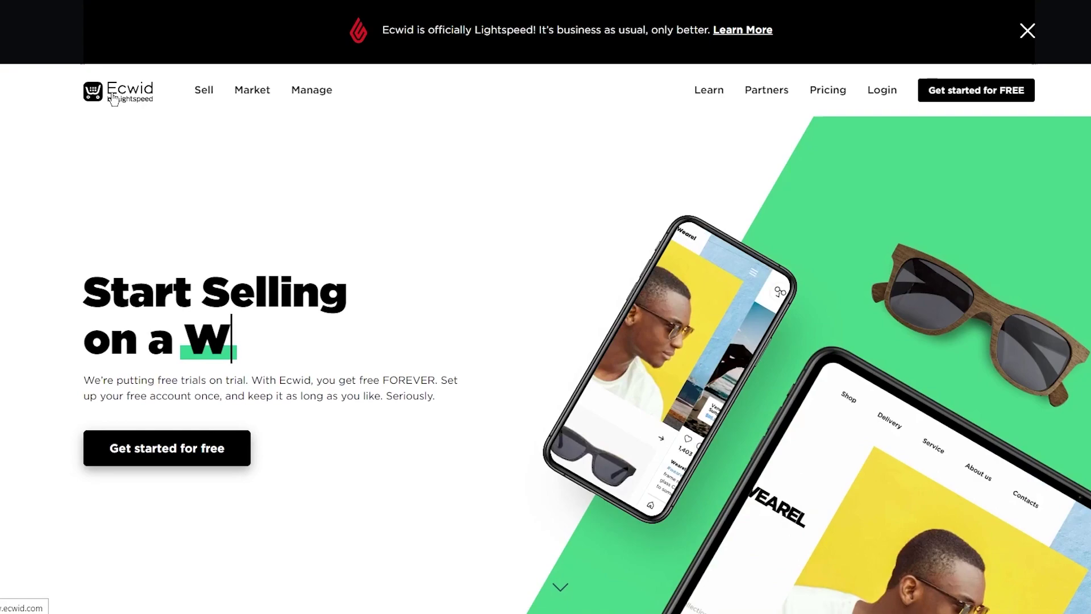
Look through the Ecwid homepage, including its selling, marketing, store management, support and app market sections.
scroll(112, 146, down, 2)
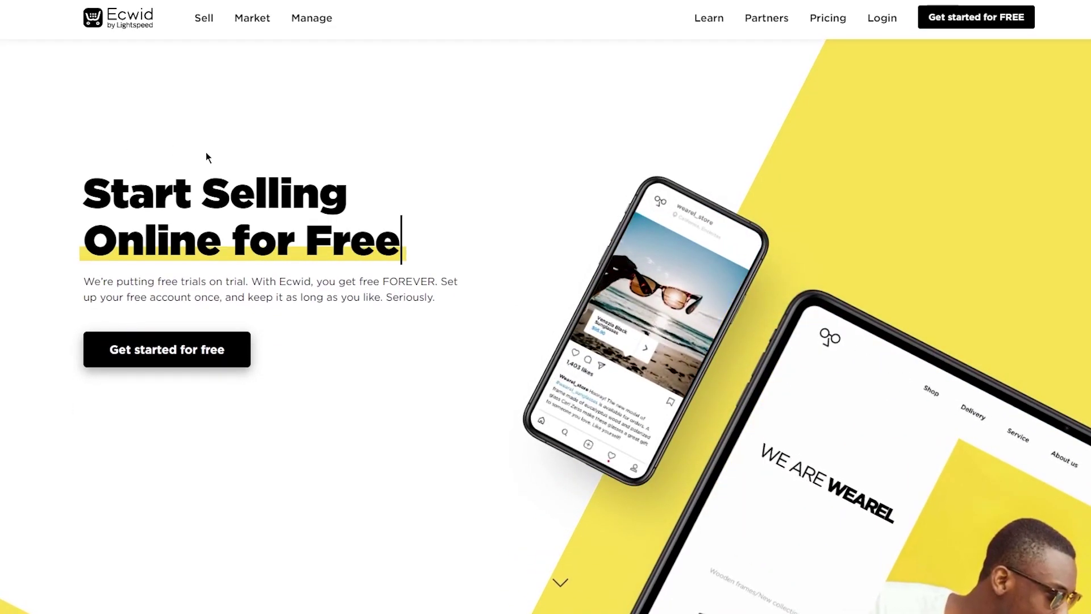
scroll(206, 152, up, 2)
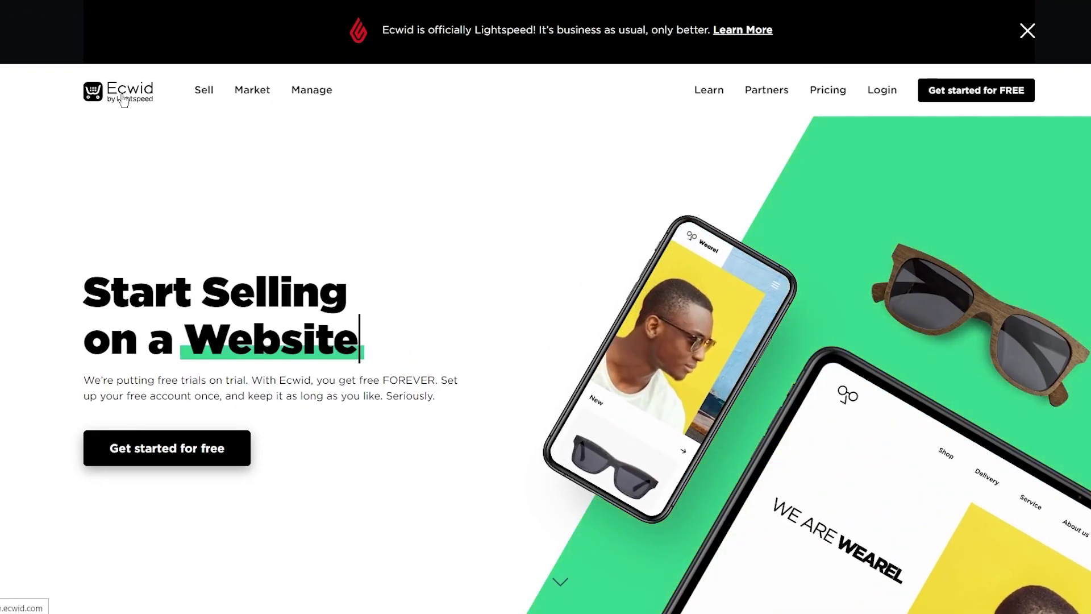
scroll(140, 105, down, 5)
scroll(138, 101, up, 5)
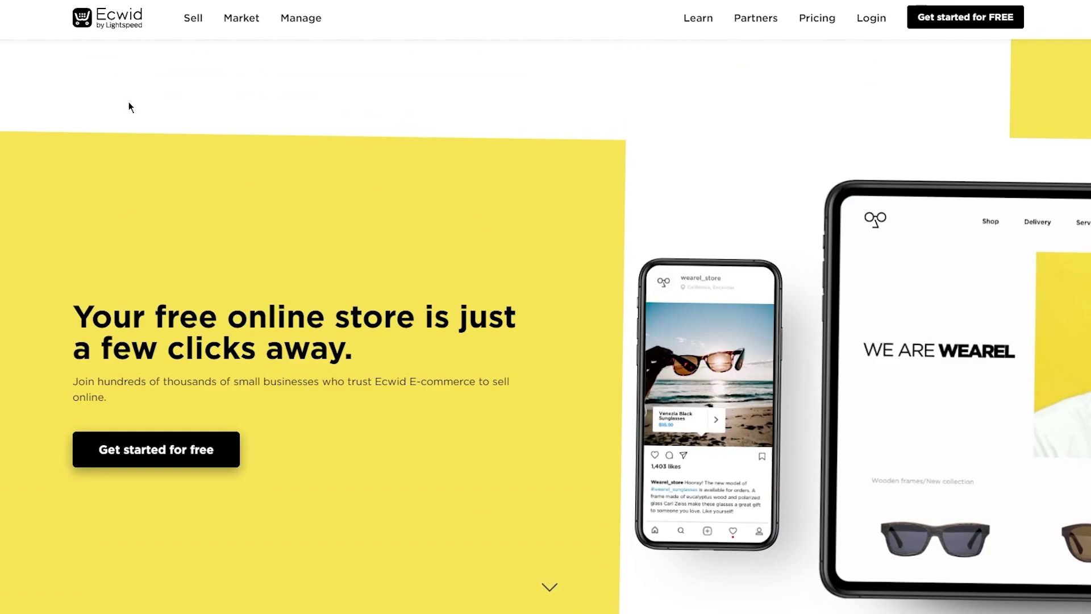
scroll(129, 104, down, 6)
scroll(128, 101, down, 4)
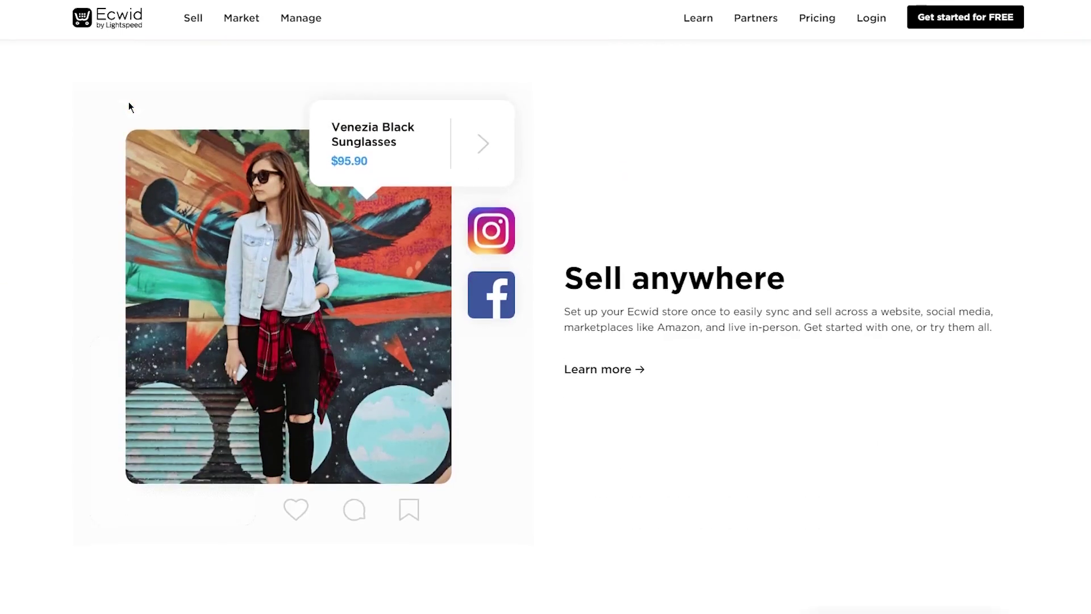
scroll(75, 244, down, 7)
scroll(72, 251, down, 5)
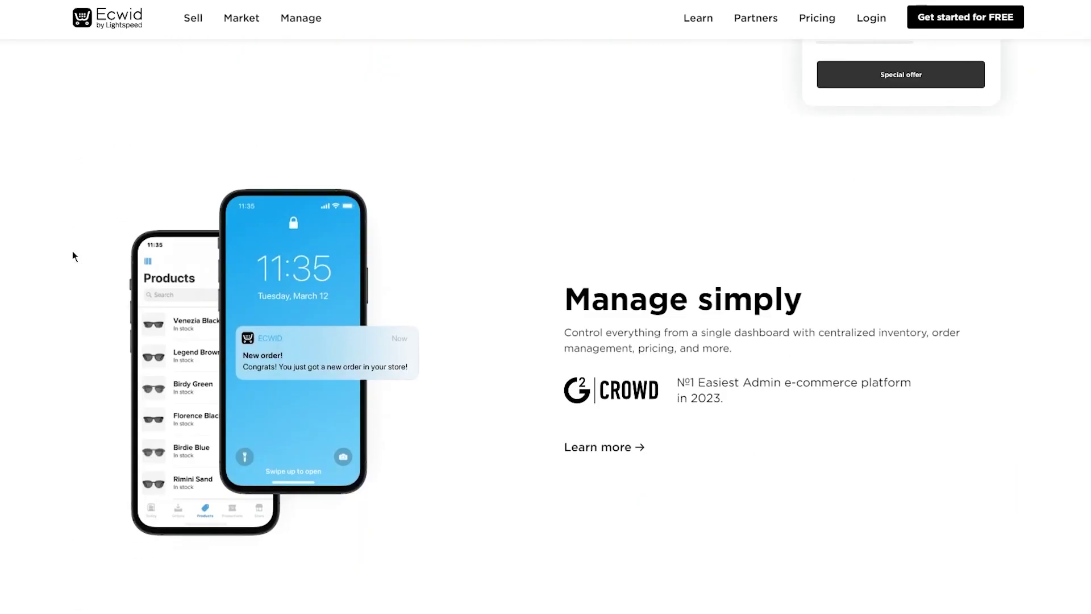
scroll(72, 252, down, 10)
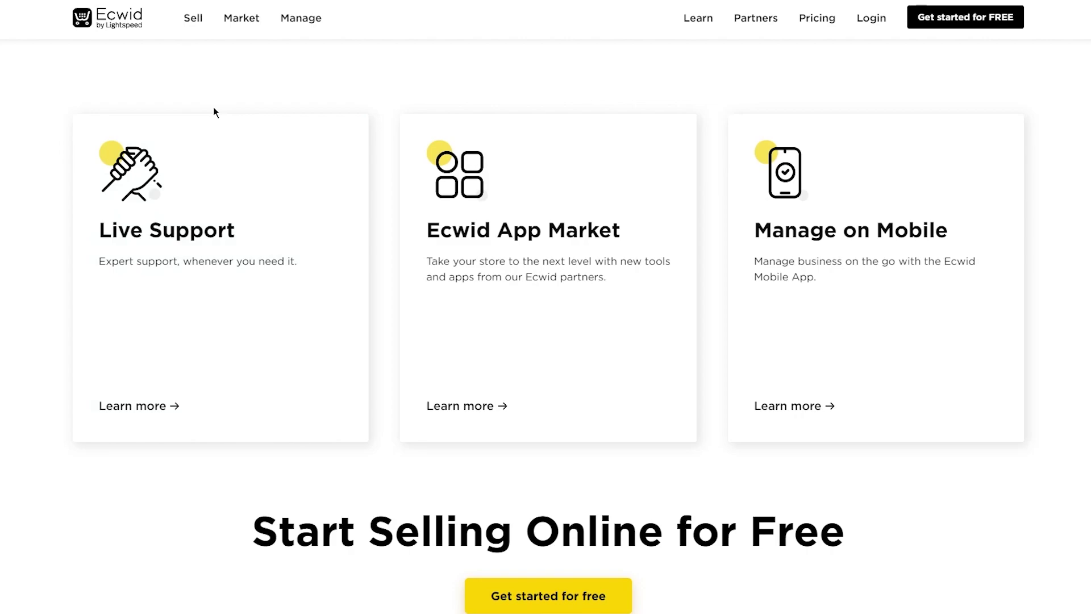
scroll(234, 100, down, 2)
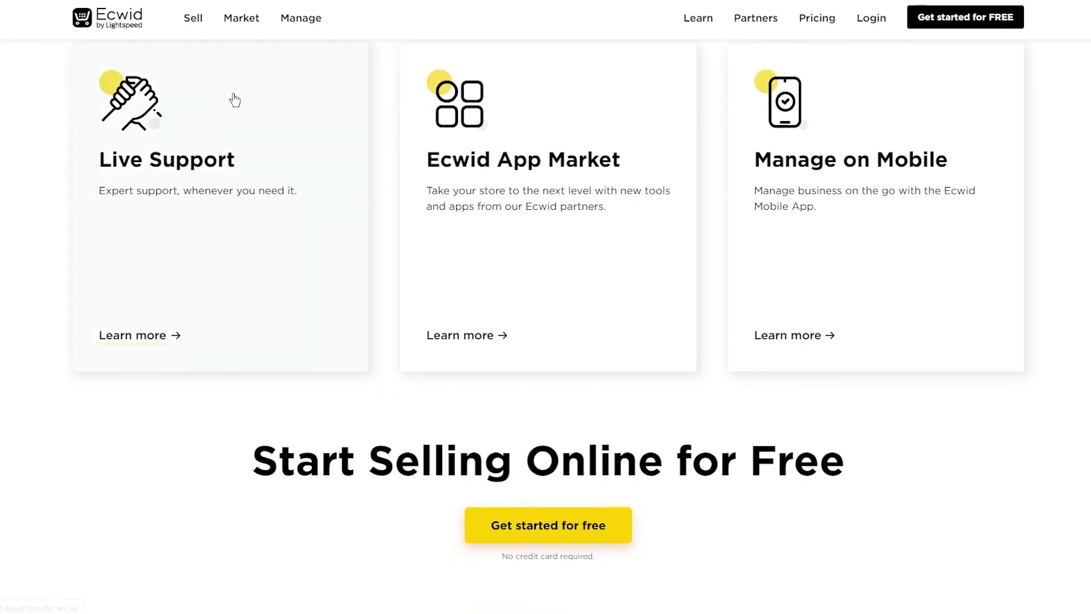
scroll(234, 100, down, 5)
scroll(545, 307, up, 20)
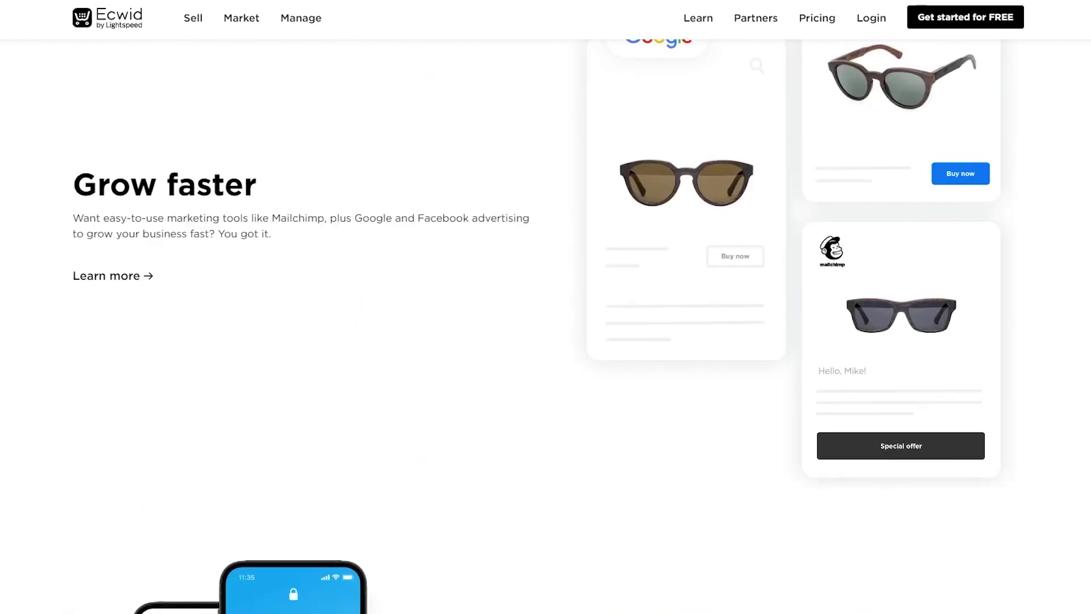
scroll(546, 307, down, 4)
scroll(545, 307, down, 3)
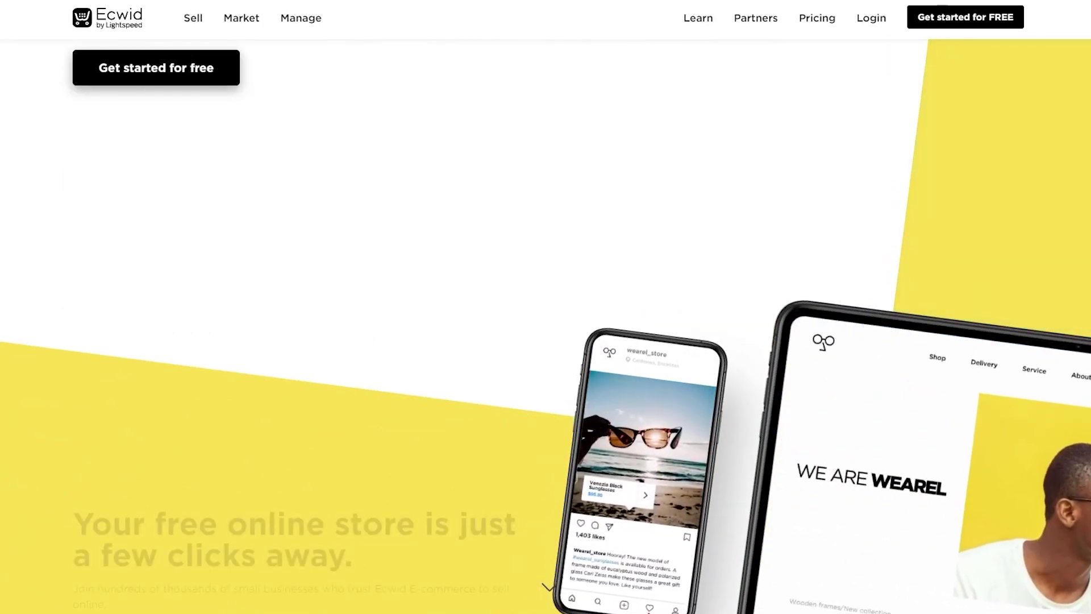
scroll(545, 307, up, 7)
scroll(545, 307, down, 14)
scroll(545, 307, up, 4)
scroll(546, 307, up, 8)
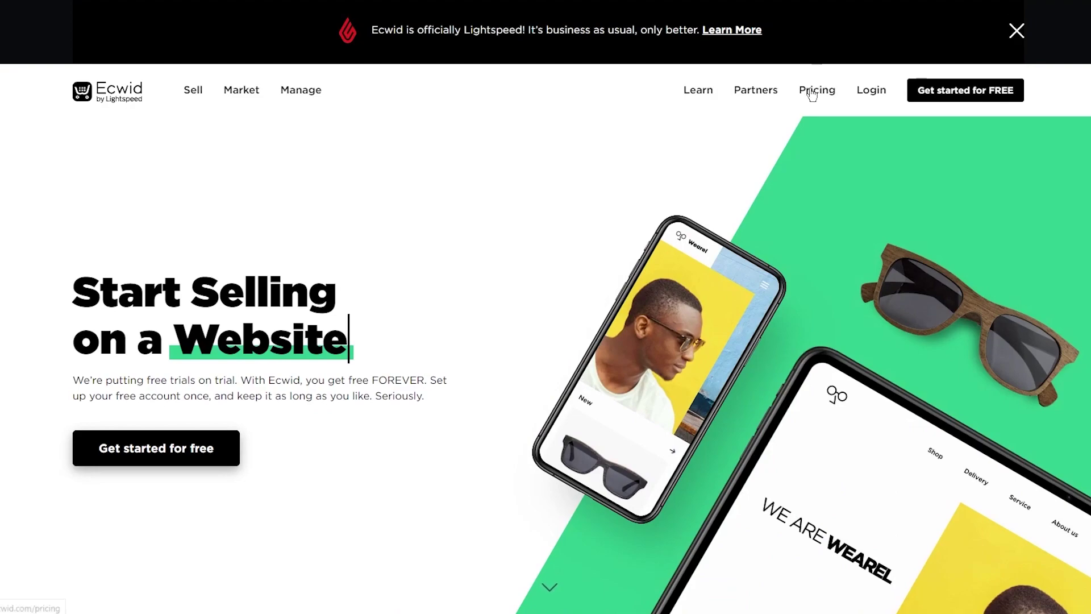
Open the pricing page and compare the annual Free, Venture, Business and Unlimited plans.
click(811, 92)
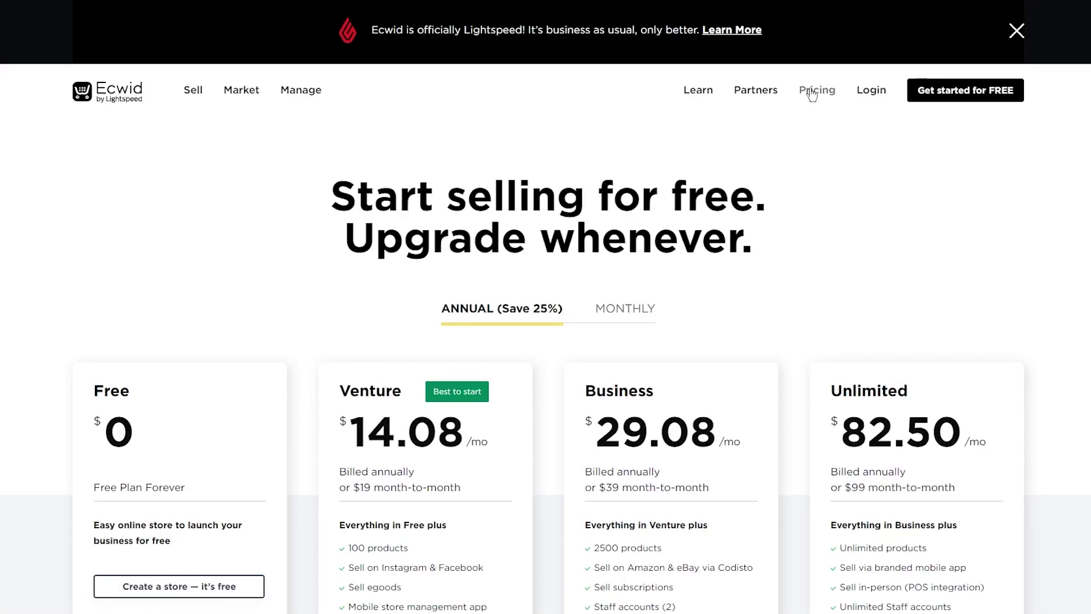
scroll(891, 345, down, 4)
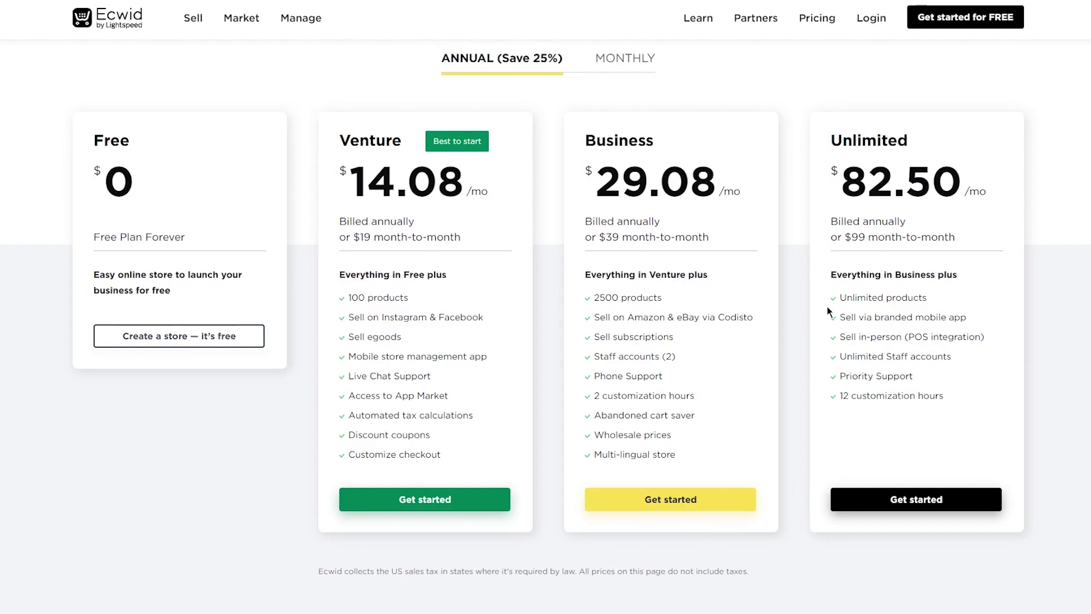
scroll(831, 311, down, 1)
scroll(1086, 279, up, 5)
scroll(1087, 278, down, 3)
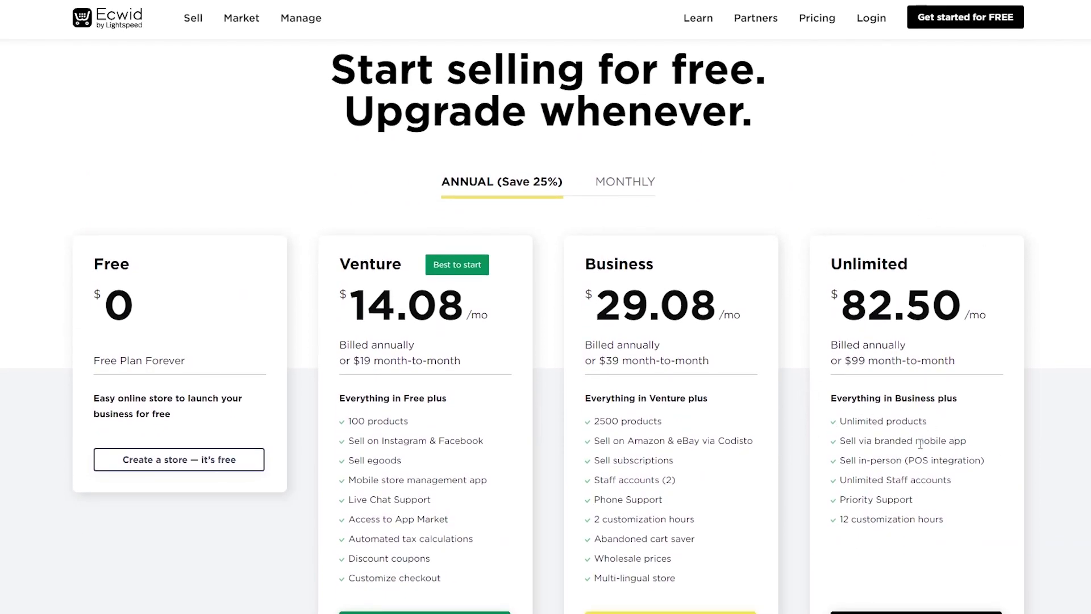
scroll(965, 455, down, 1)
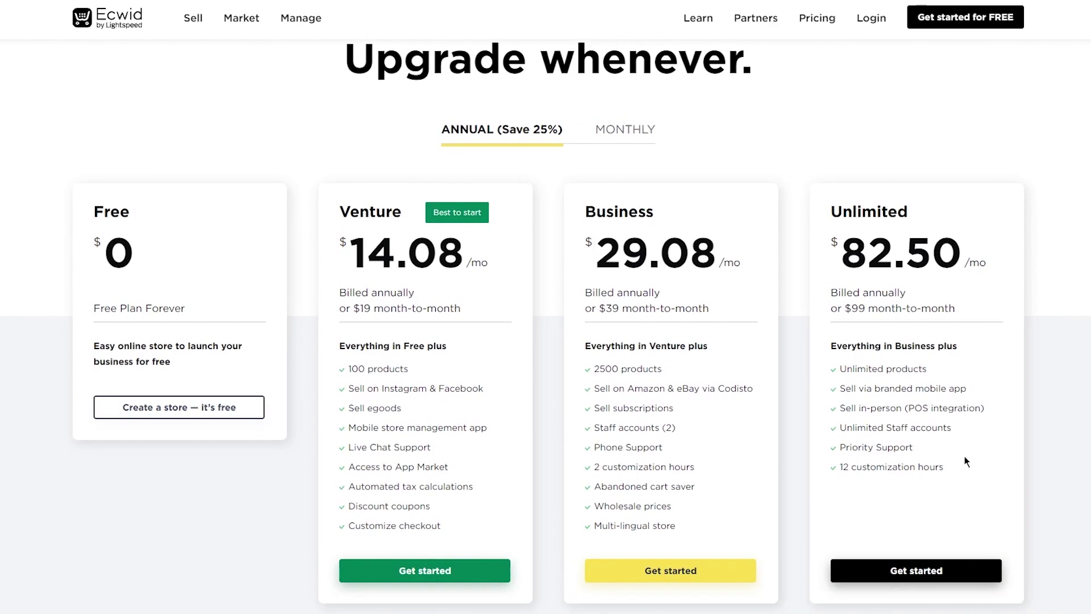
scroll(966, 461, down, 6)
scroll(966, 458, up, 10)
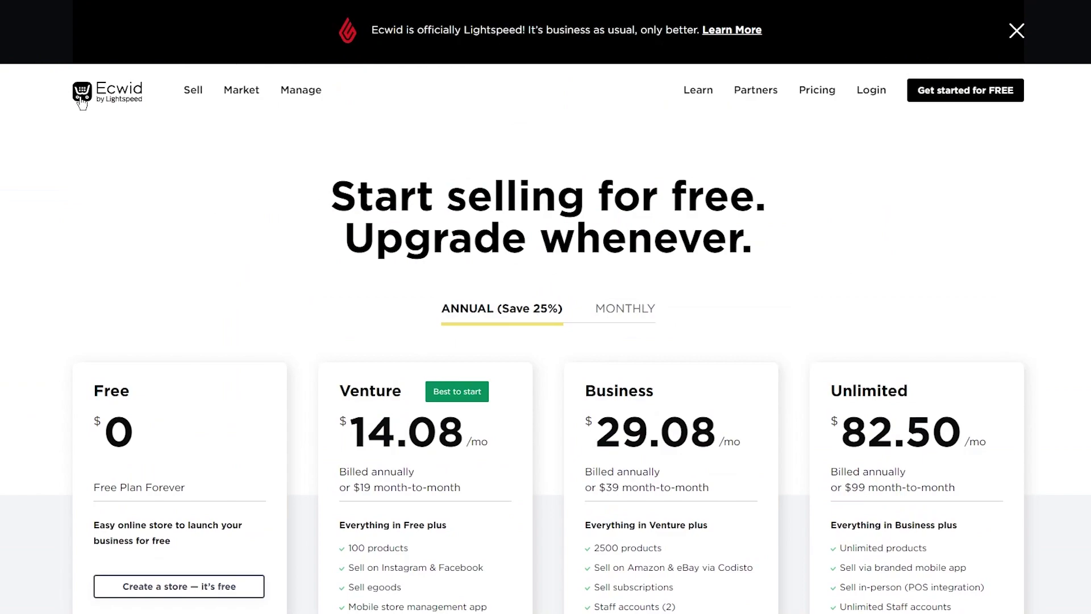
Return to the Ecwid homepage and run a web search for "ecwid dropshipping".
click(86, 106)
key(ctrl+l)
text(ecw)
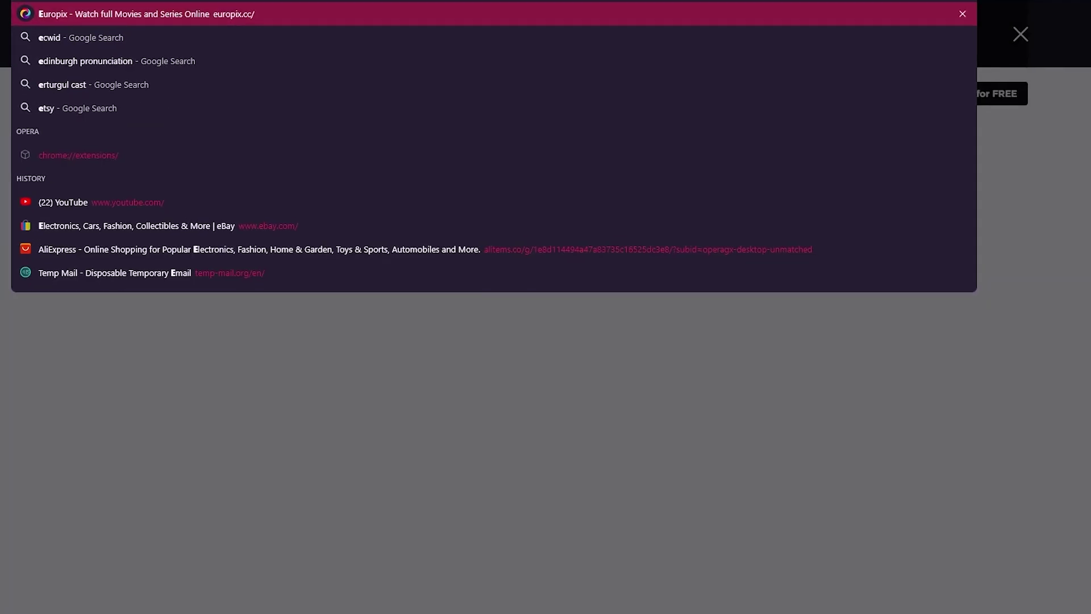
text(id drop)
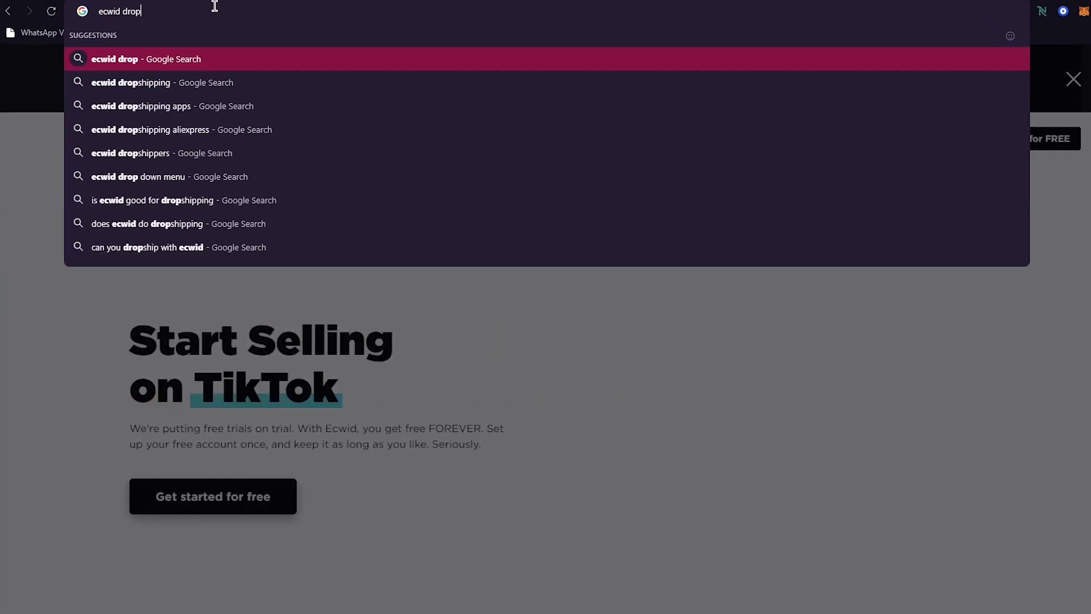
key(Down)
key(Return)
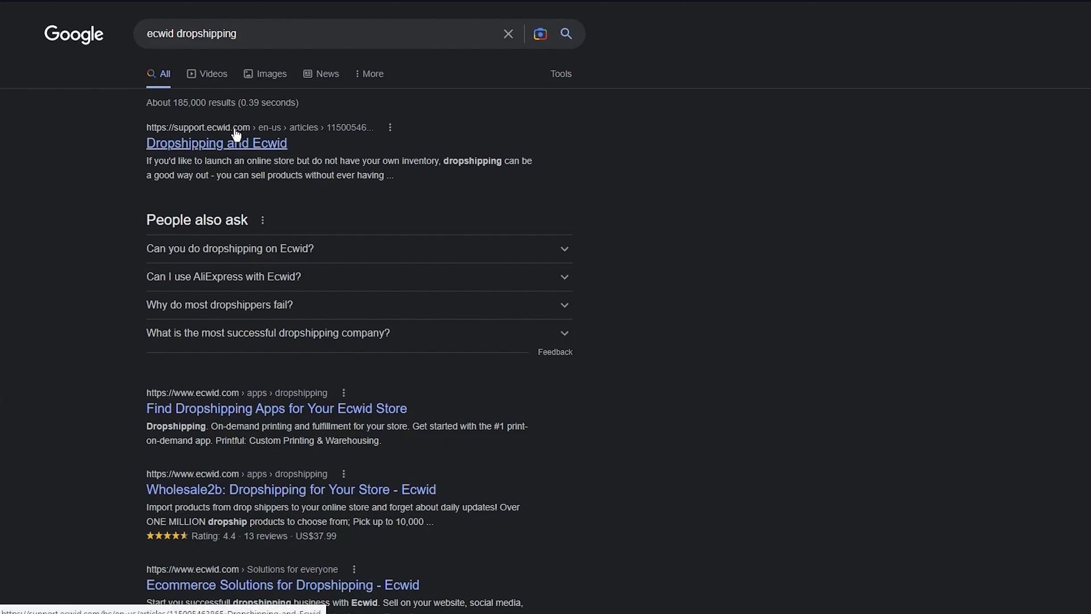
Open the Dropshipping and Ecwid help article and examine which dropshipping services a store can connect to.
click(224, 147)
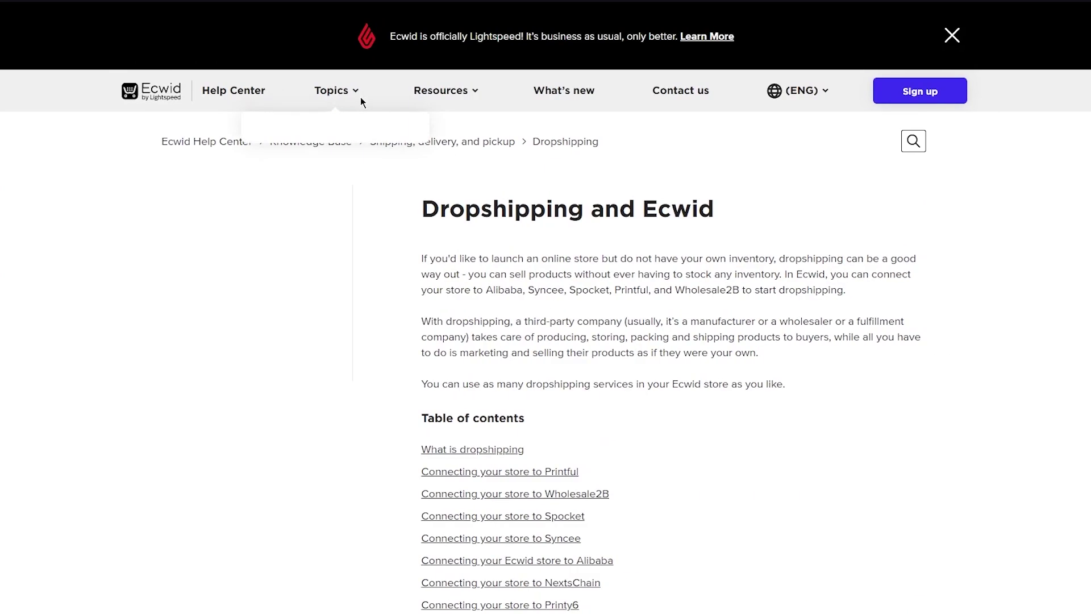
scroll(435, 217, down, 5)
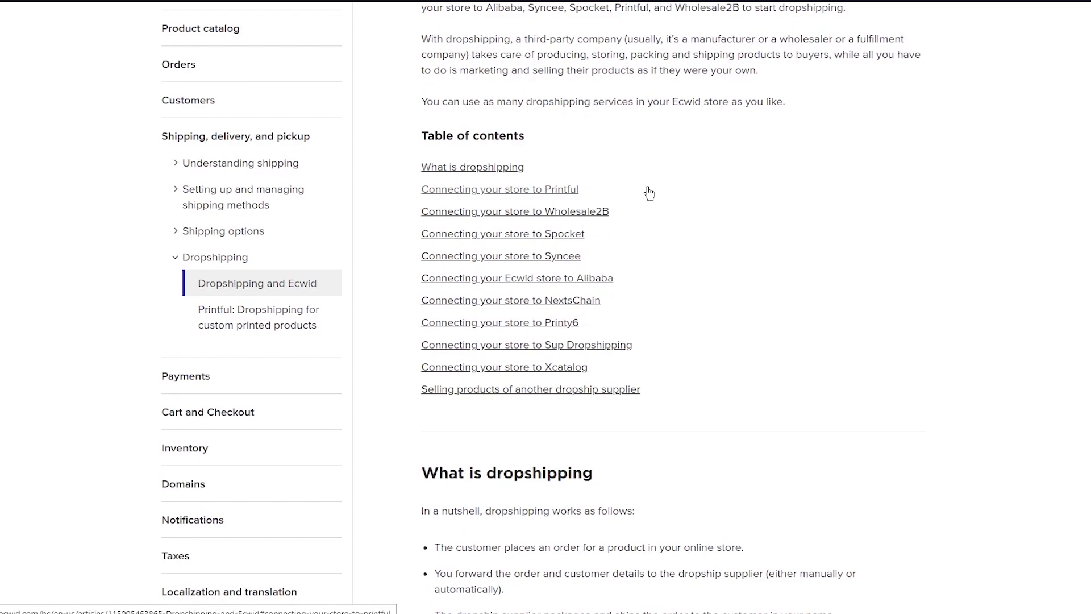
scroll(649, 194, down, 1)
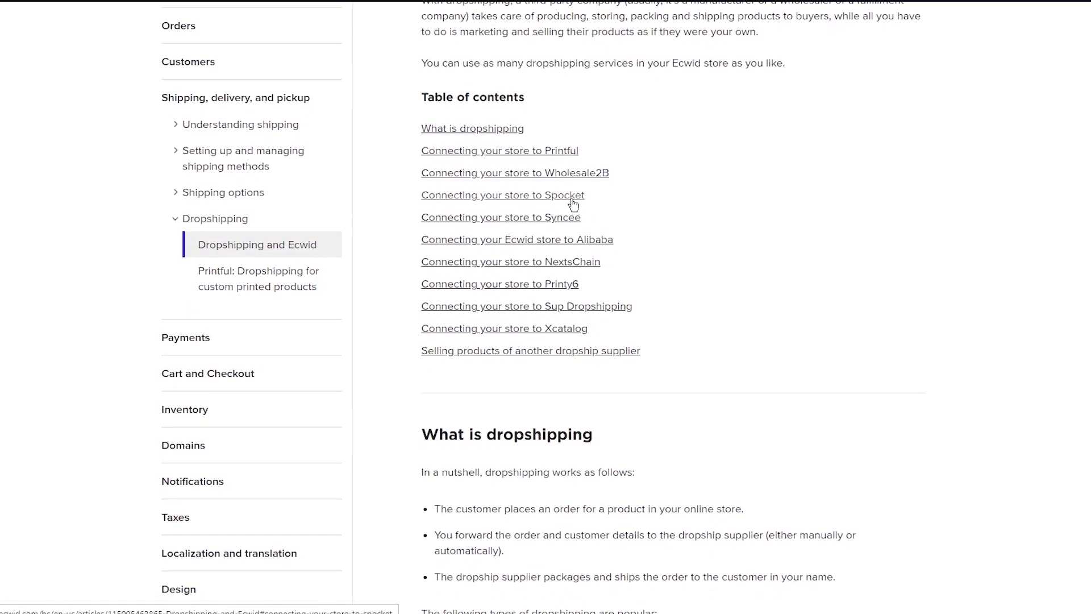
scroll(594, 249, down, 1)
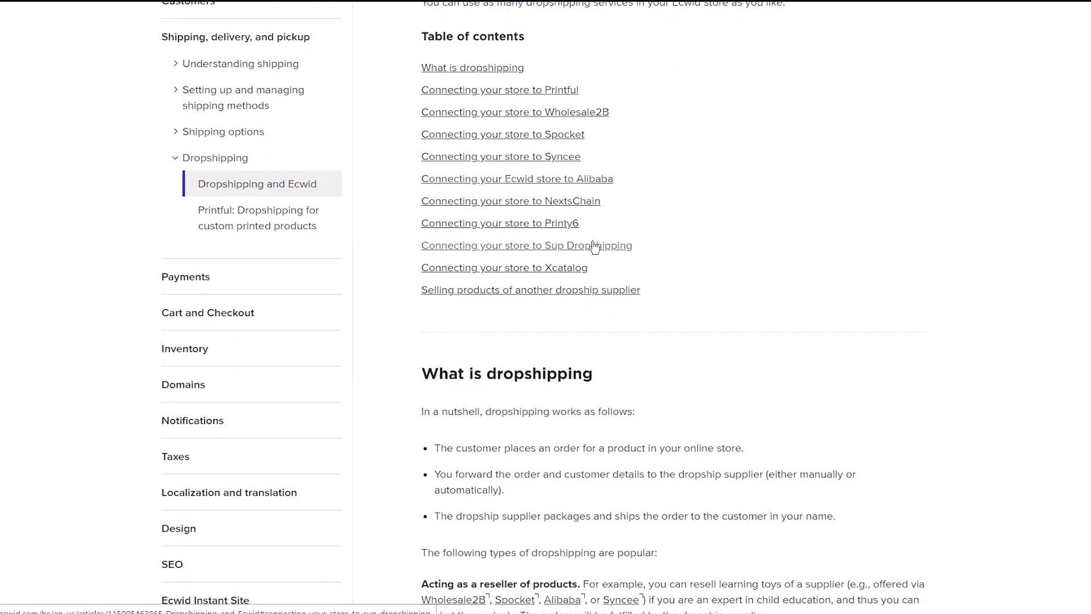
scroll(654, 258, down, 3)
scroll(654, 257, up, 10)
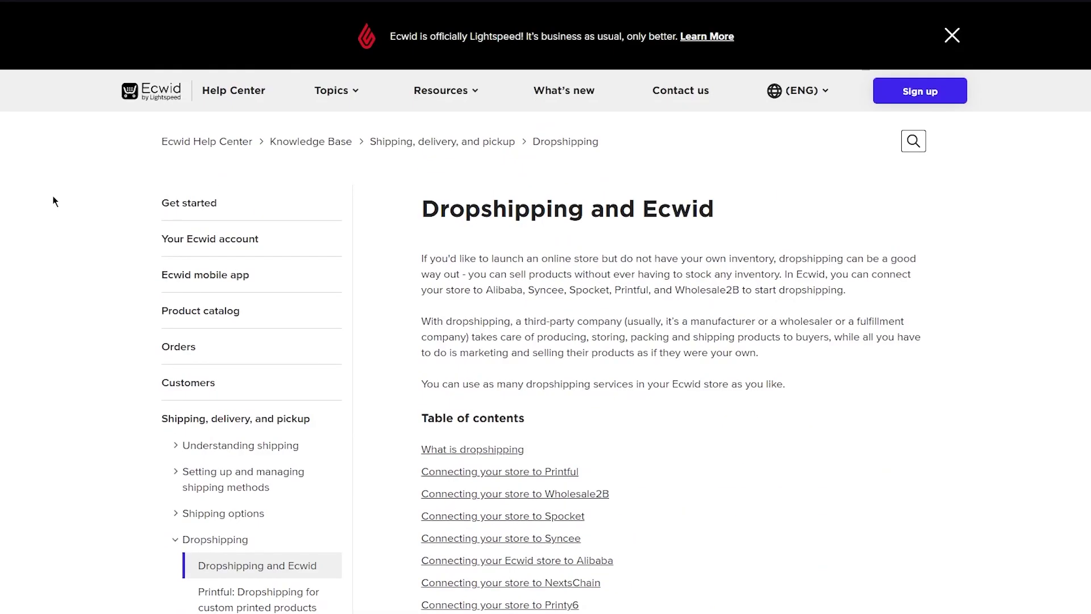
Go to the Ecwid Help Center's main page and open the free account sign-up form.
click(156, 91)
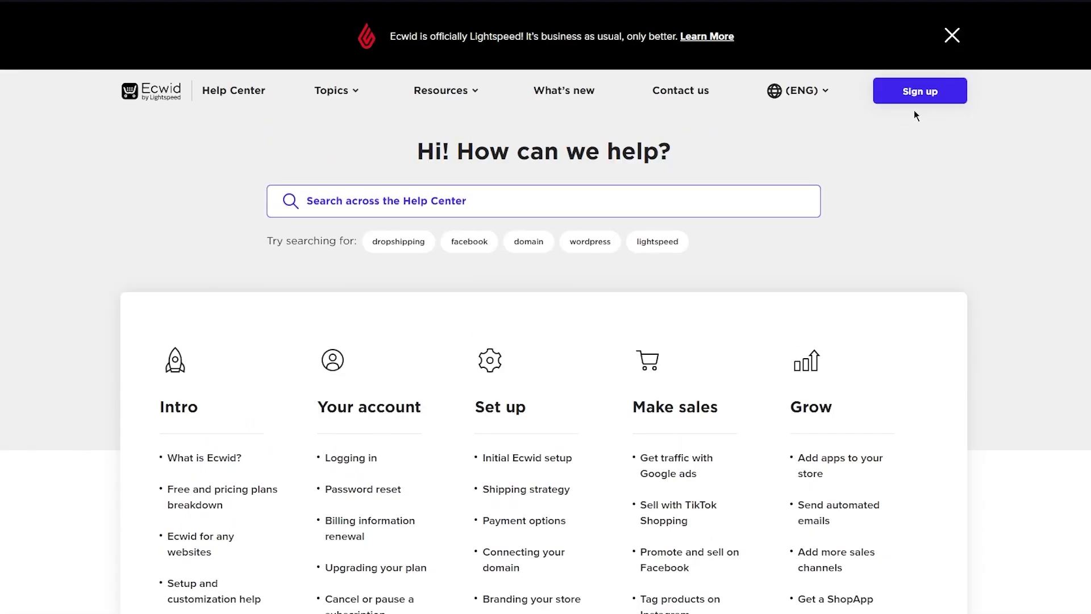
click(920, 91)
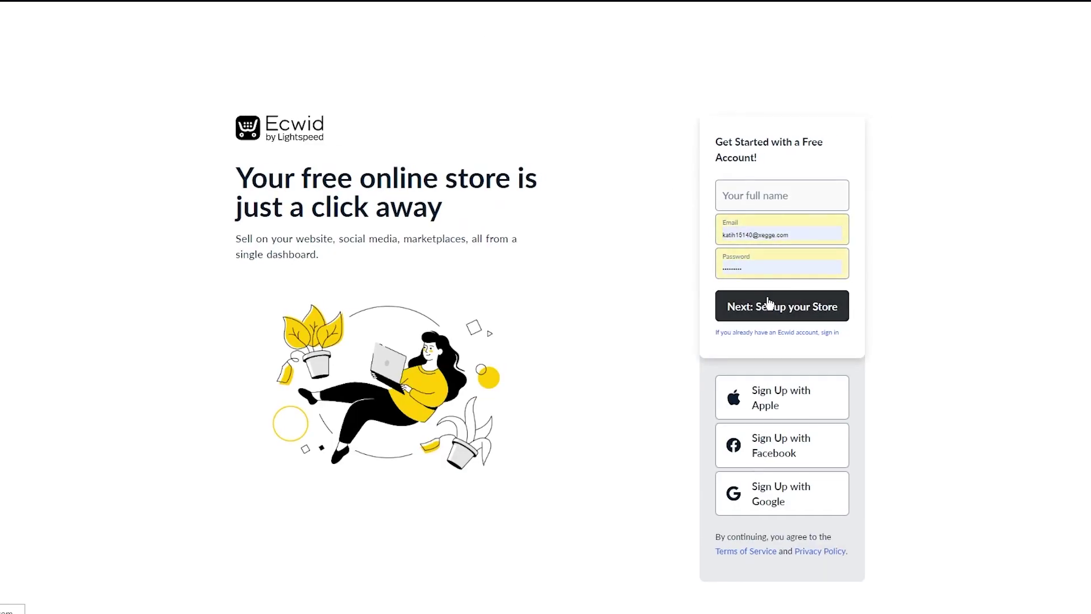
Try to create the account by entering a full name and submitting it with the prefilled e-mail and password.
click(769, 301)
text(ihoihihpih)
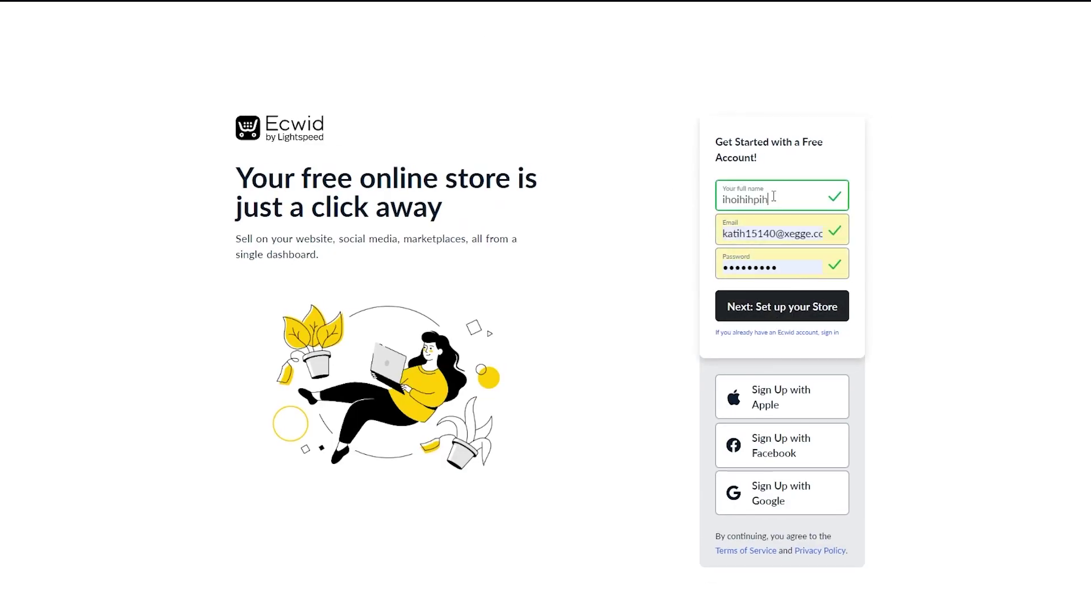
click(799, 310)
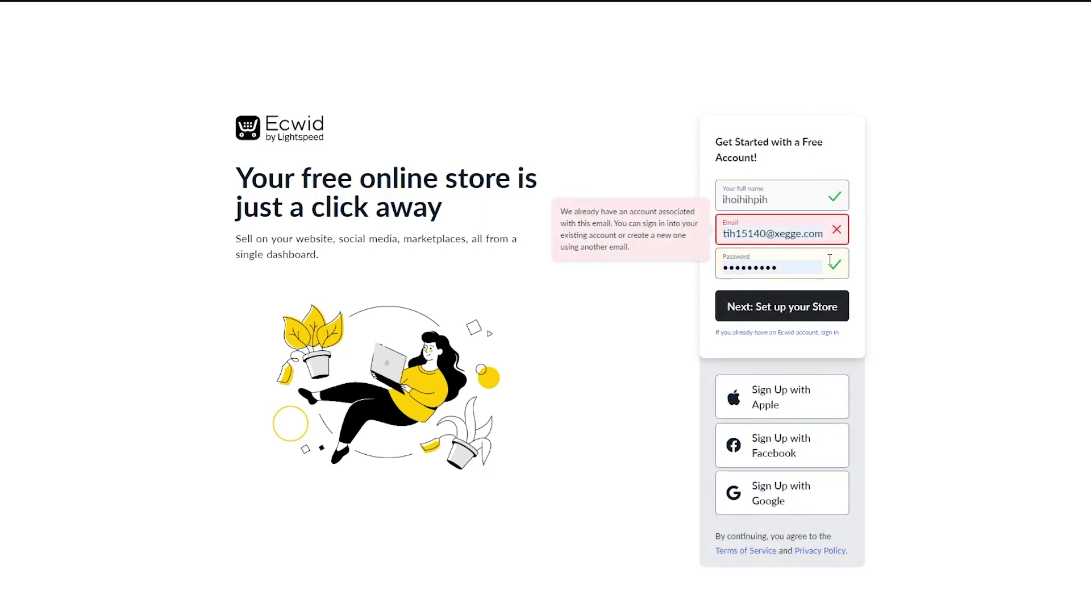
Sign up with a Google account and accept the store name Online Store, with Pakistan and Pakistan Rupee as country and currency.
click(786, 499)
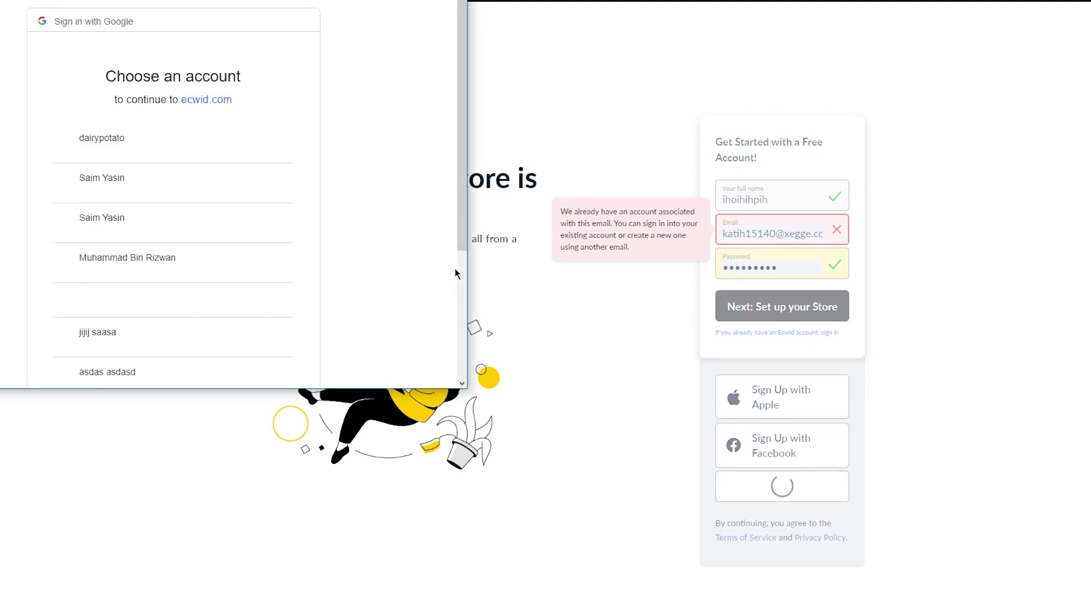
click(185, 326)
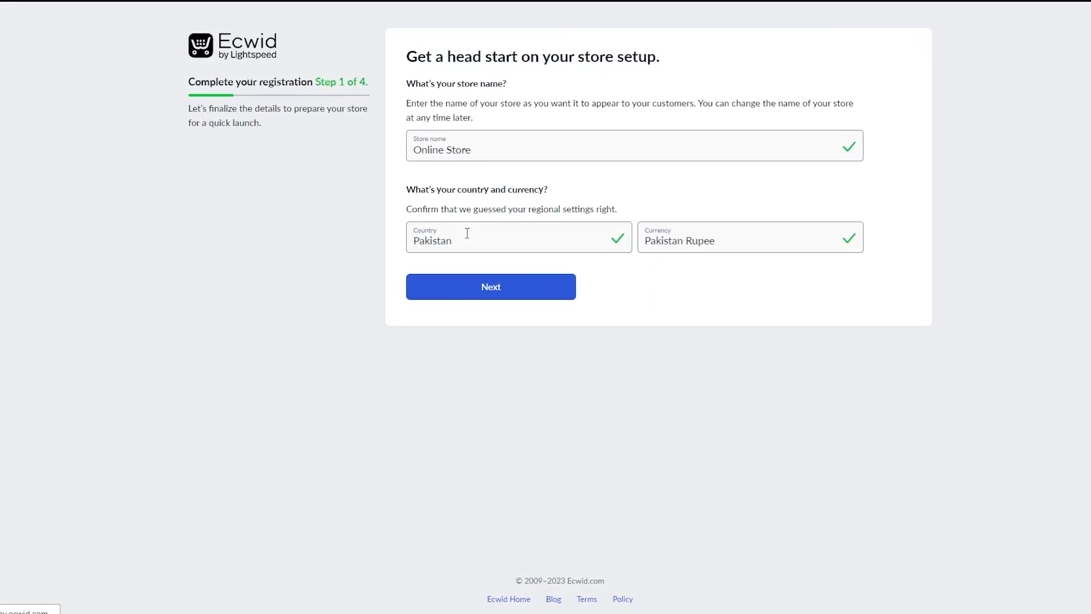
click(506, 287)
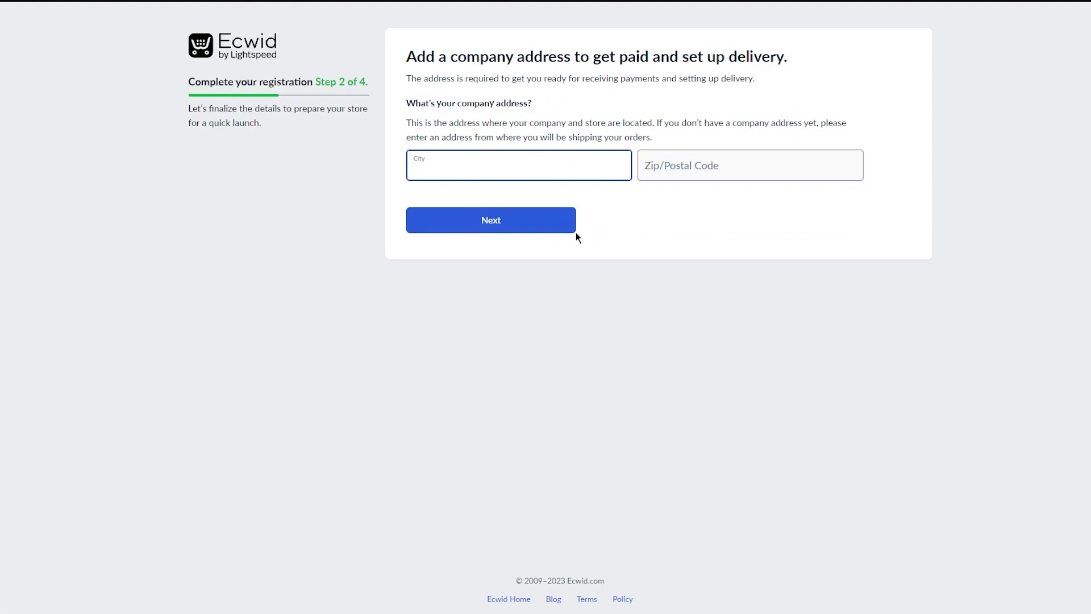
Fill in the company address with its city and postal code and proceed to the third registration step.
text(iguviu)
click(709, 161)
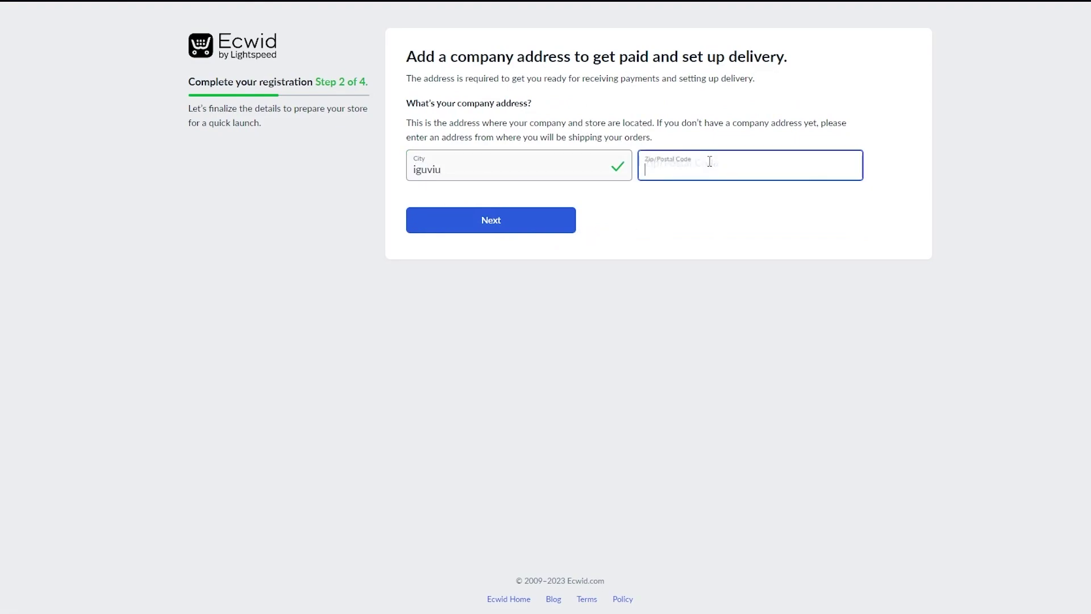
text(44000)
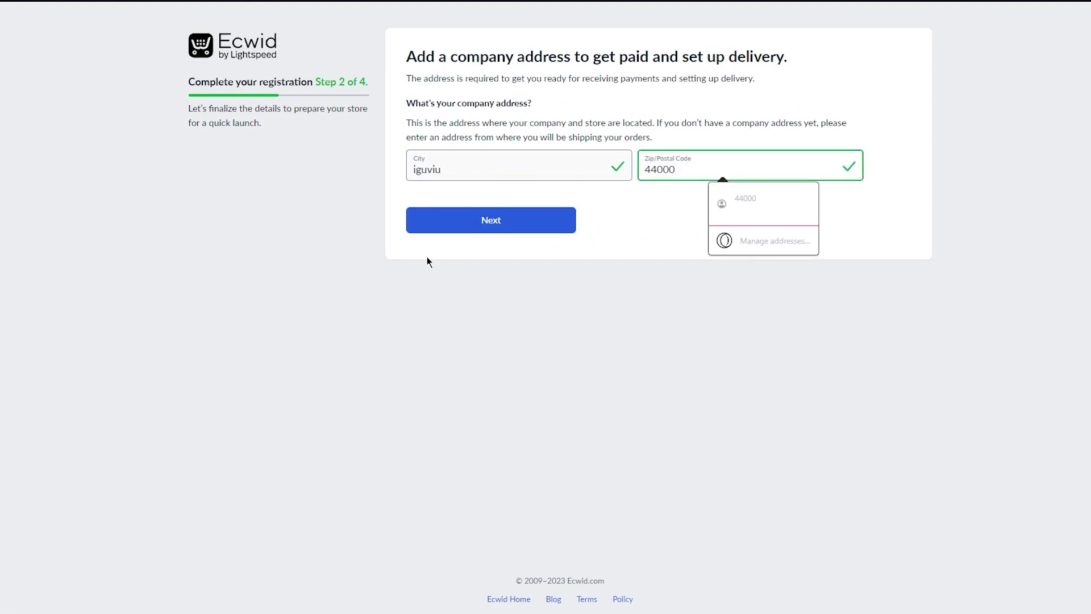
click(454, 228)
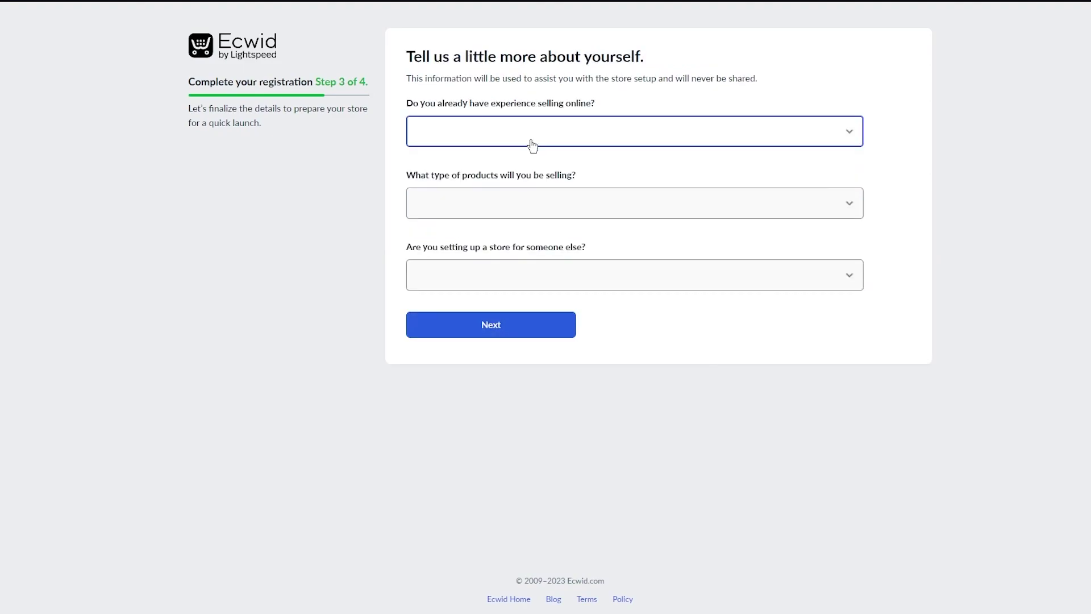
Choose "I'm selling online with a different system" and Office Supplies, answer whether the store is for someone else, and submit the answers.
click(530, 143)
click(534, 189)
click(483, 204)
click(504, 277)
click(503, 276)
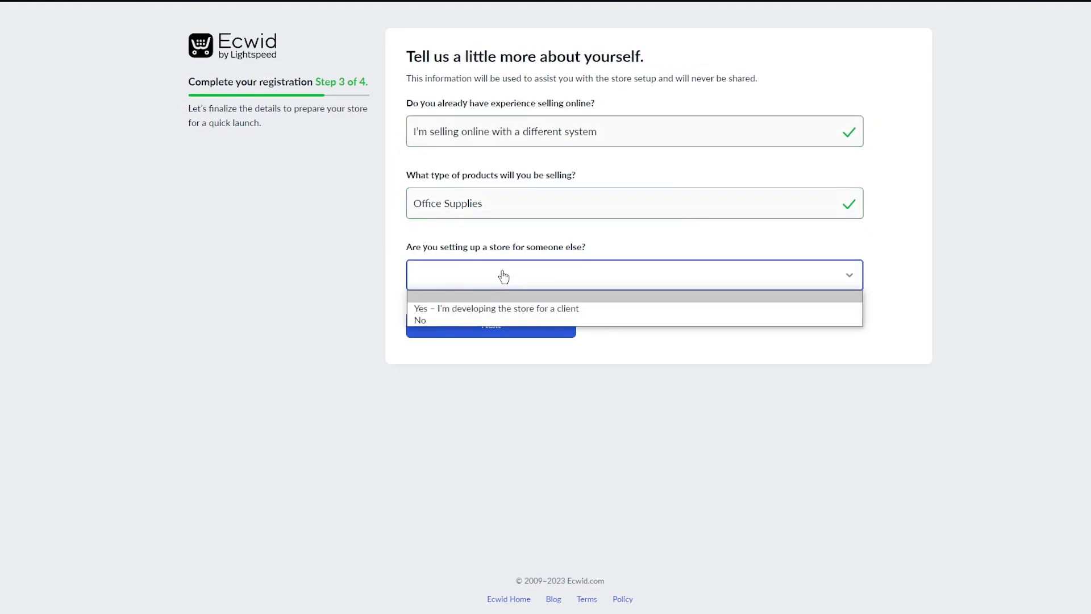
click(502, 316)
click(505, 325)
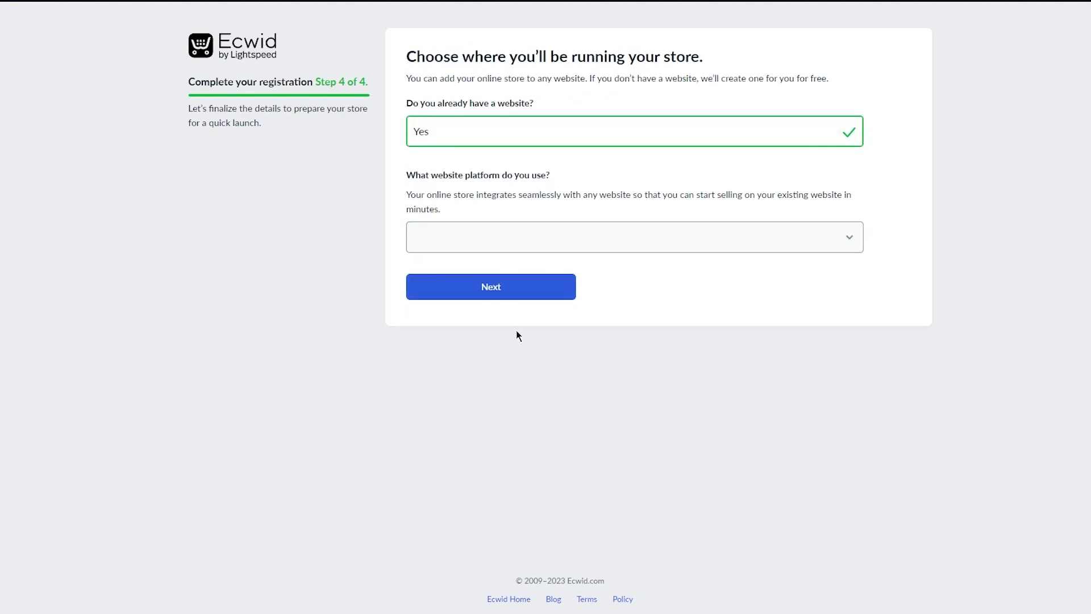
Set the website platform to "I'm not sure", finish the registration and create the store on the Free plan.
click(591, 242)
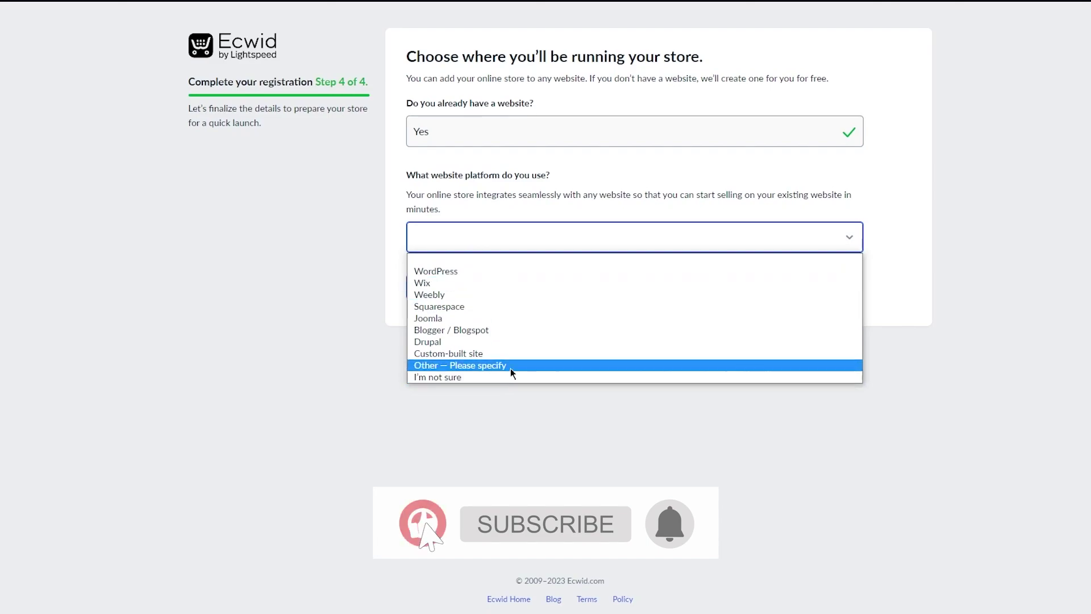
click(451, 377)
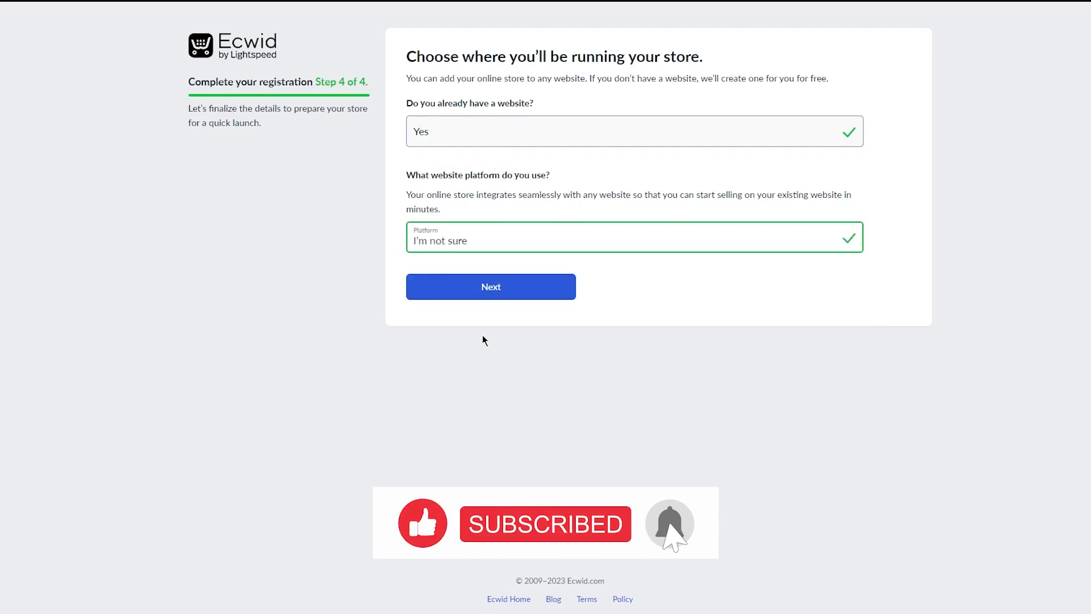
click(485, 292)
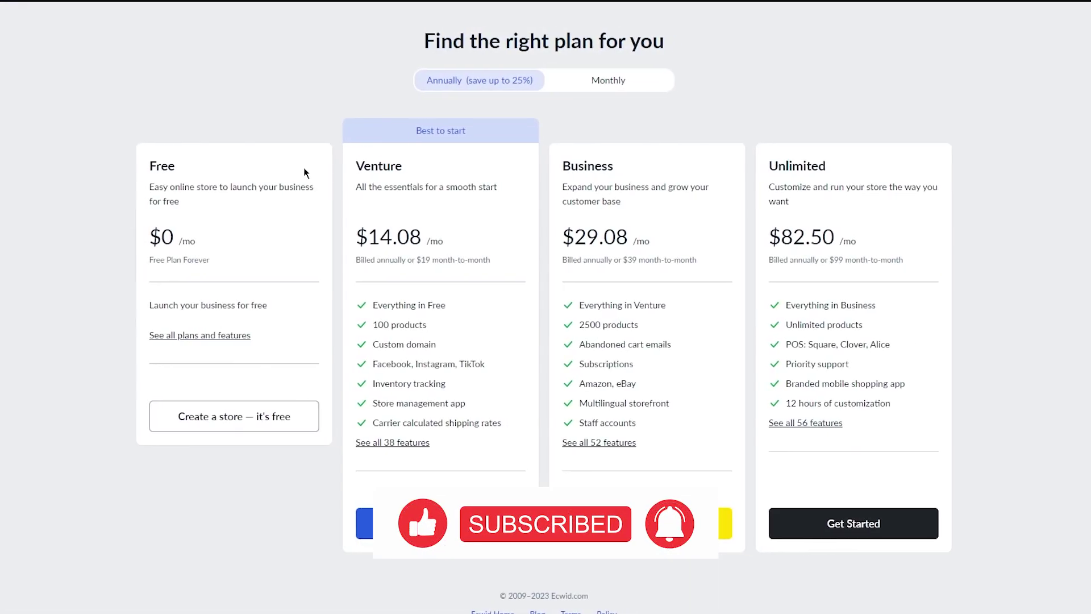
click(245, 429)
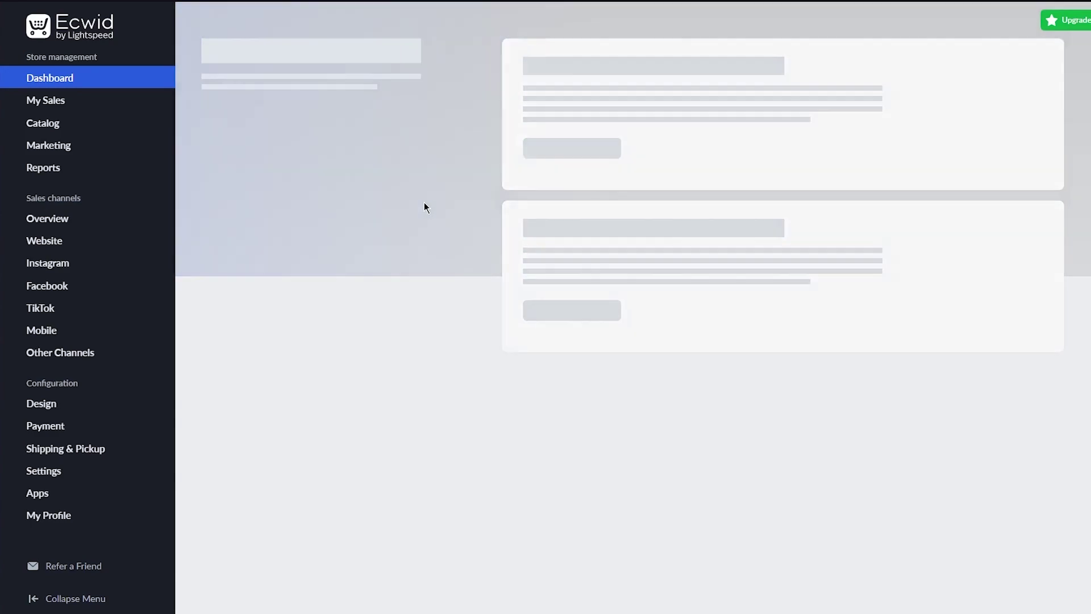
Look over the dashboard's to-do list and browse the recommended and free apps in the App Market.
scroll(424, 202, down, 5)
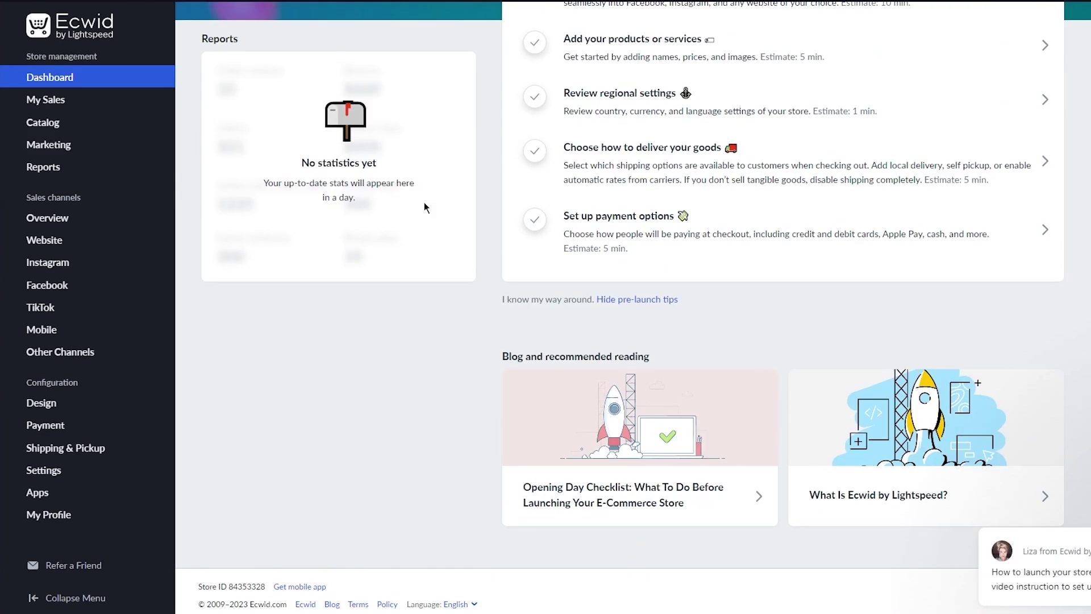
scroll(429, 204, up, 5)
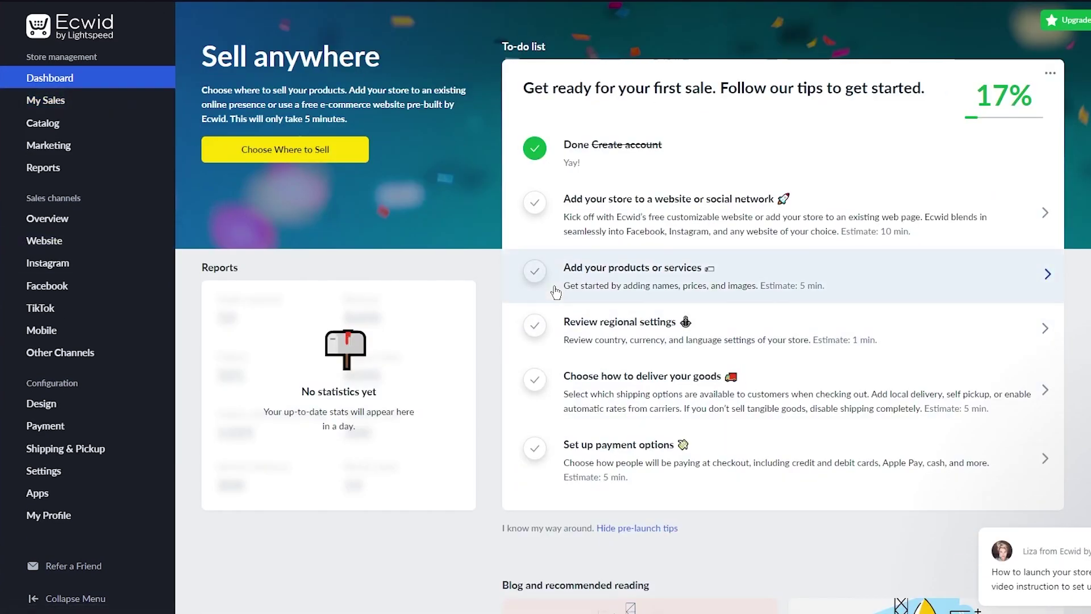
scroll(554, 286, down, 2)
scroll(554, 286, up, 2)
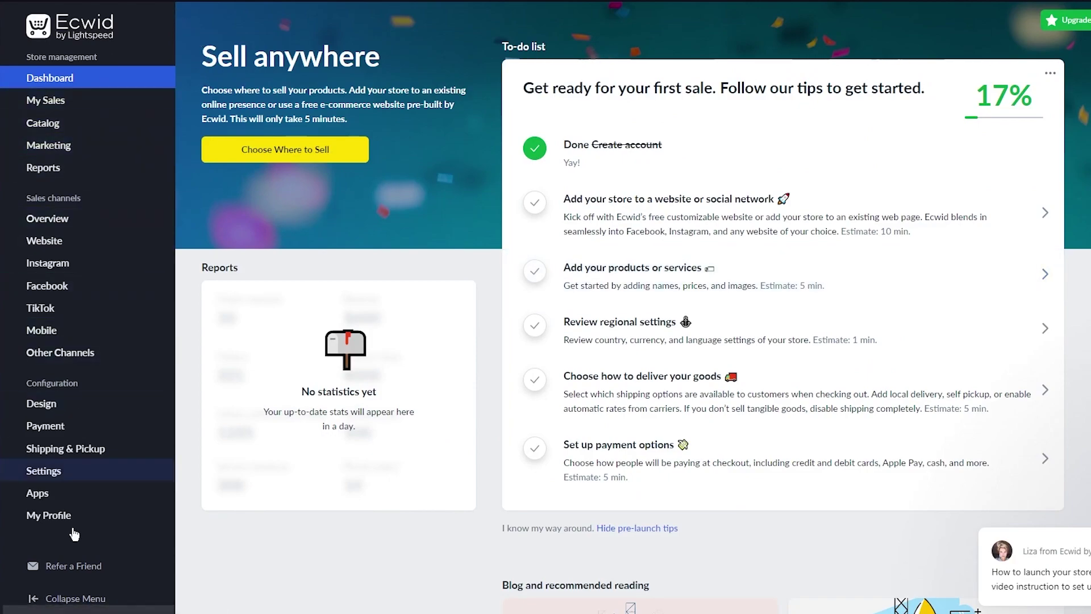
click(50, 503)
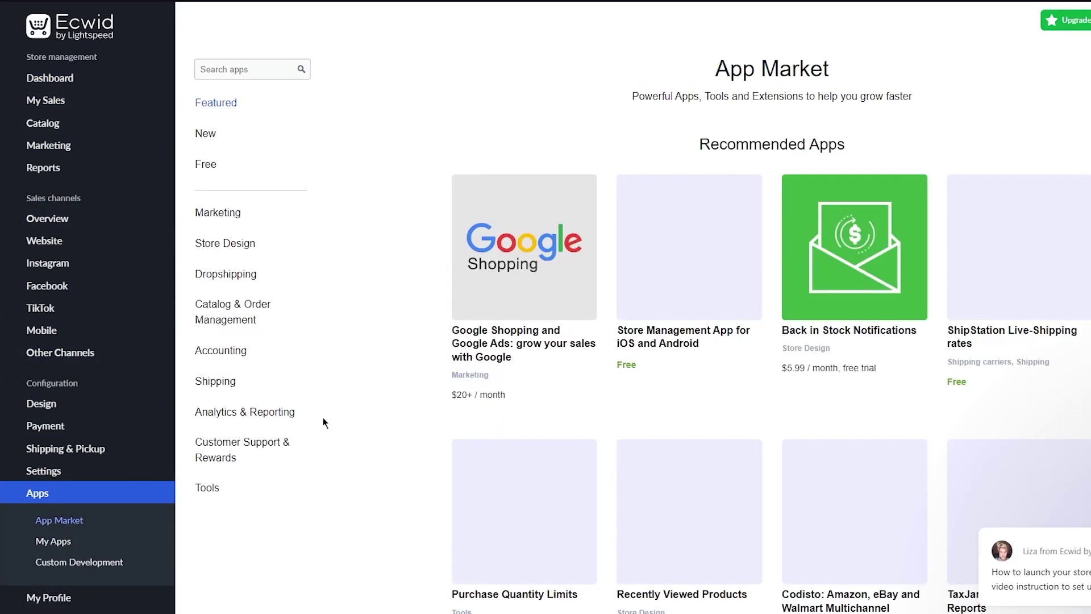
scroll(516, 105, down, 12)
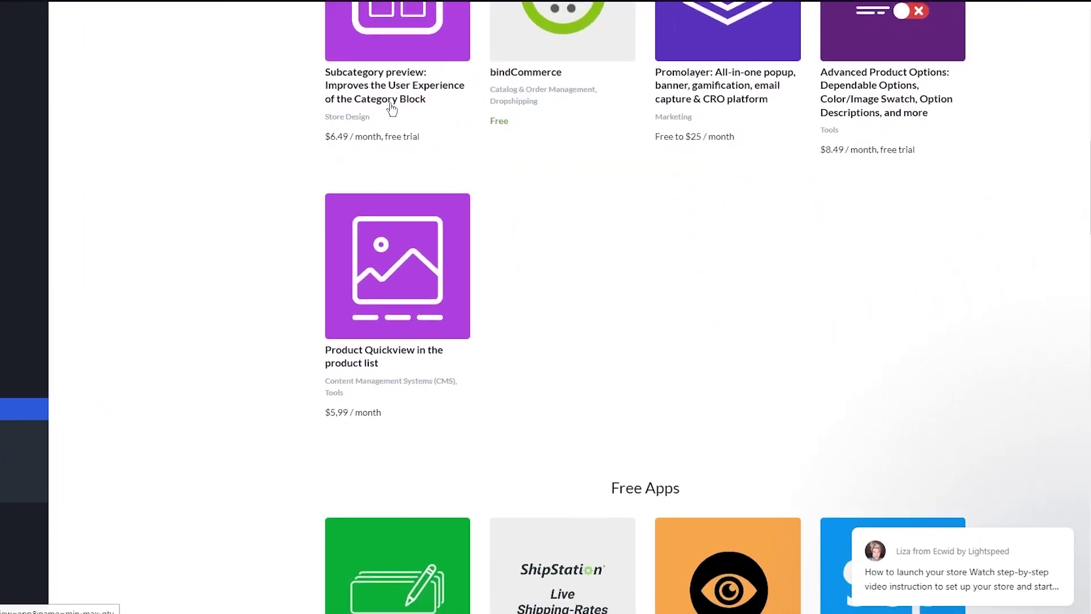
scroll(296, 272, down, 7)
scroll(296, 272, up, 20)
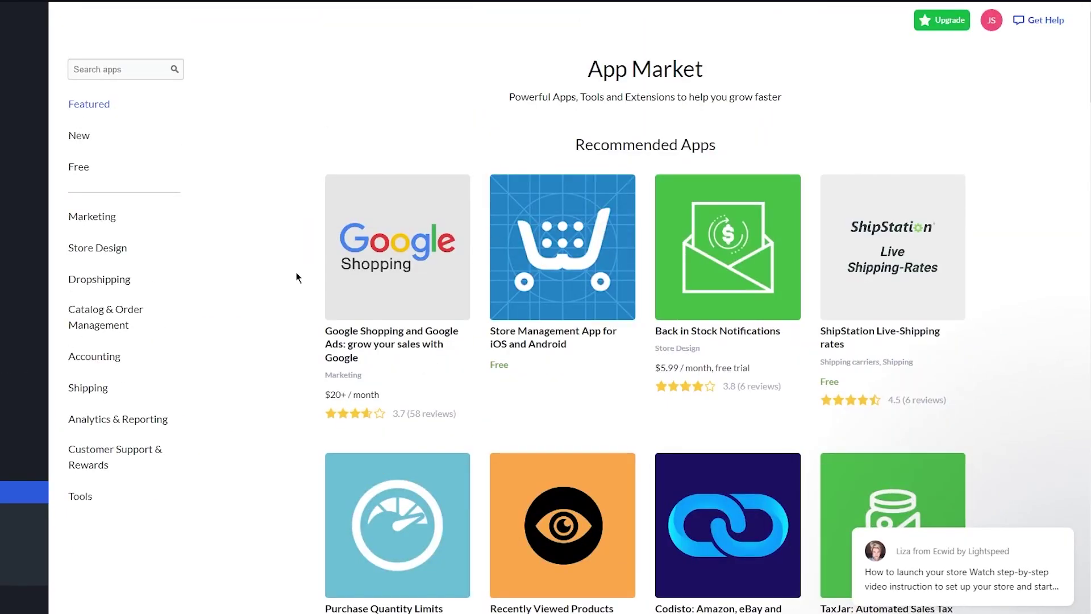
Search the App Market for "ali".
click(126, 69)
text(al)
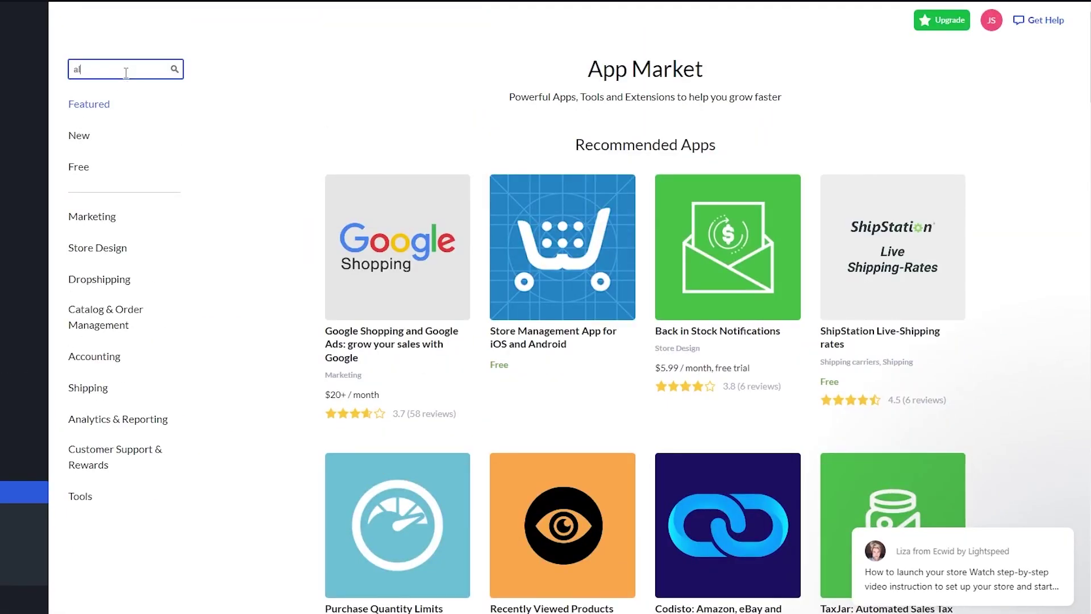
text(i)
key(Return)
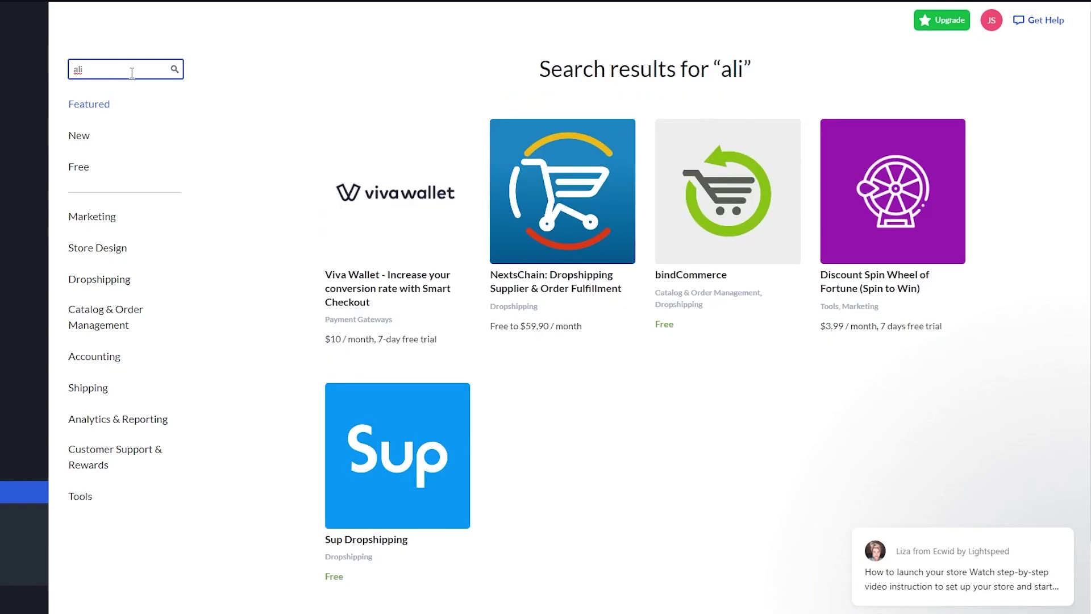
double_click(126, 73)
Show the App Market's Dropshipping category and examine the apps it offers with their prices and ratings.
click(85, 280)
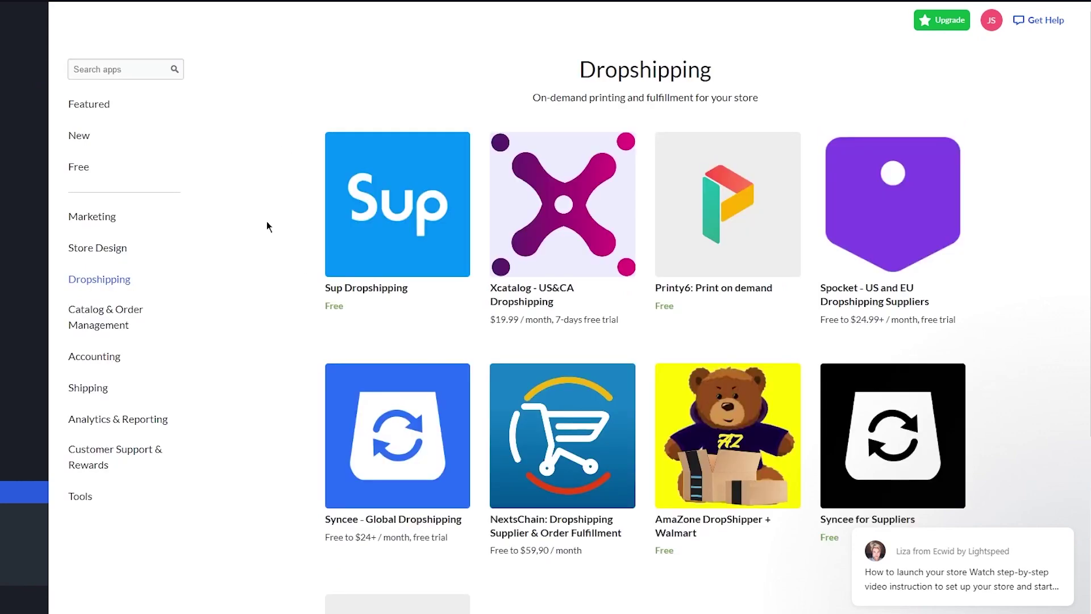
scroll(267, 225, down, 5)
scroll(267, 226, up, 5)
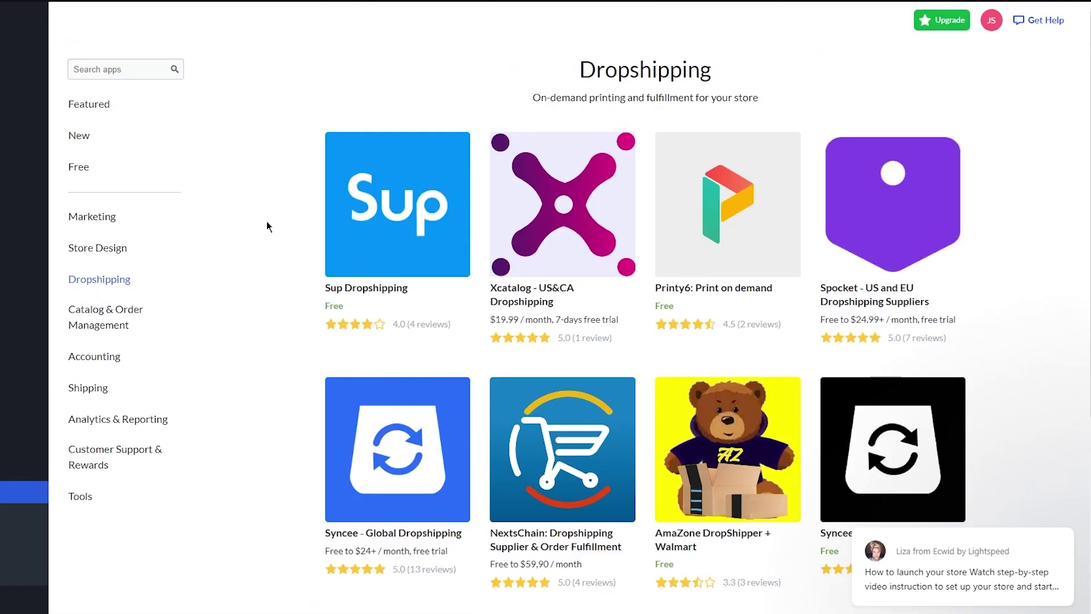
scroll(267, 226, down, 3)
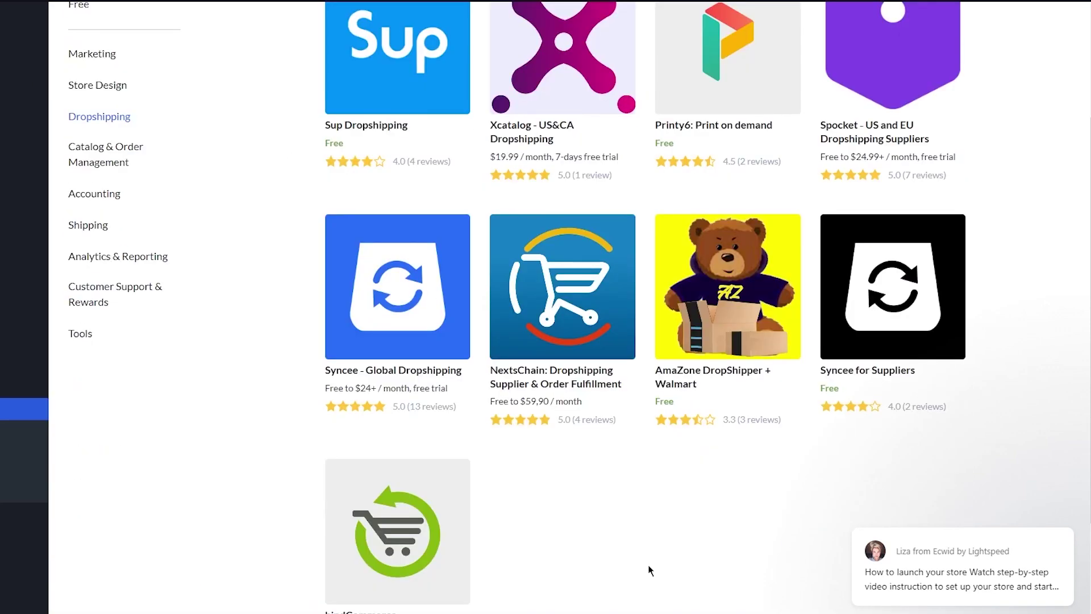
scroll(650, 569, down, 2)
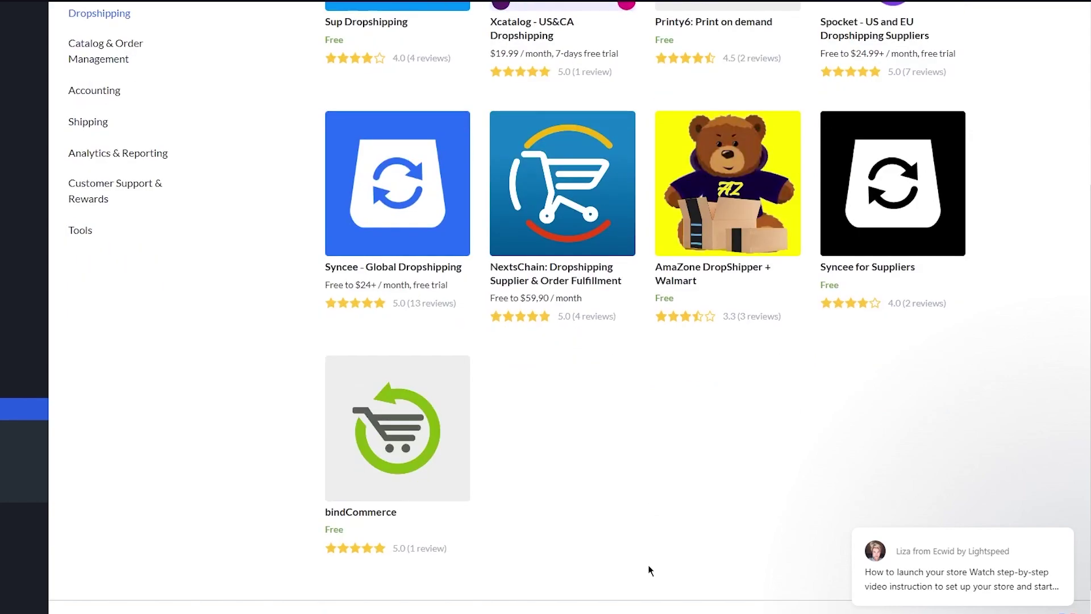
scroll(650, 570, up, 1)
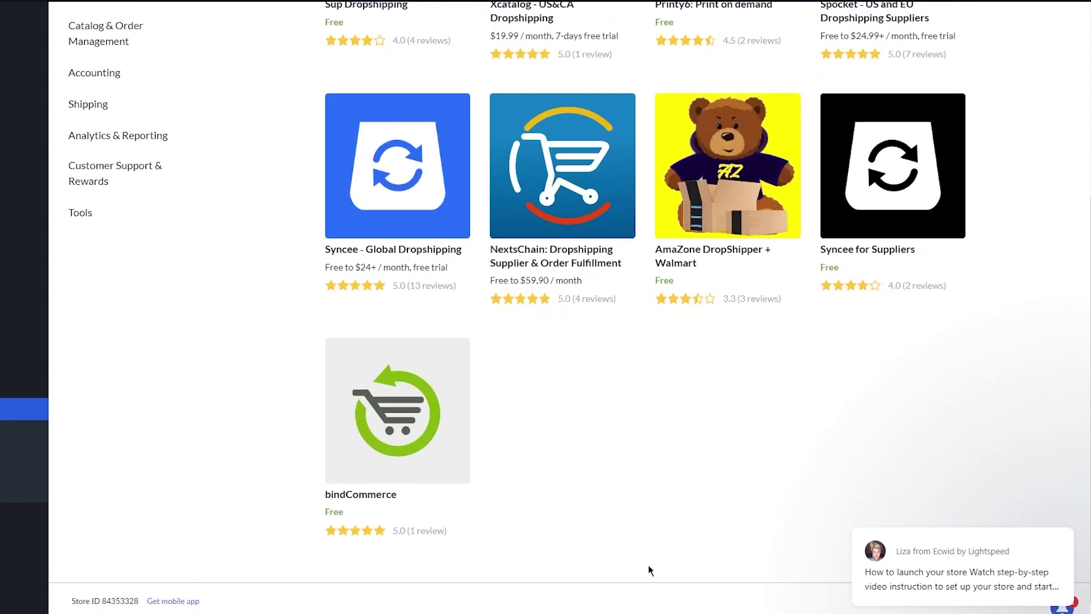
scroll(650, 569, up, 5)
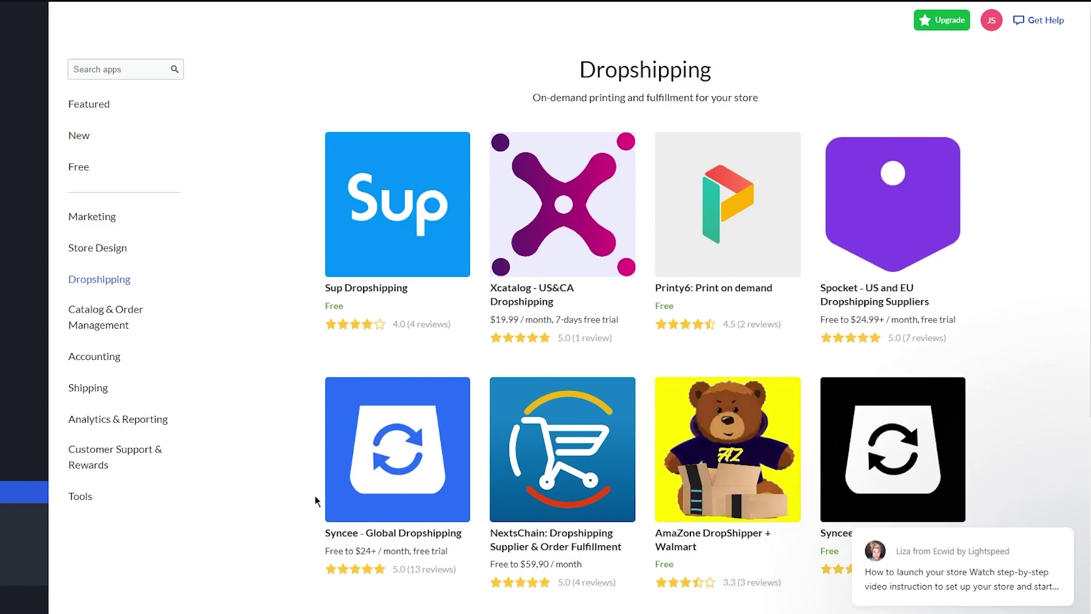
Open the Syncee - Global Dropshipping app page and read its plan requirement and description.
click(347, 491)
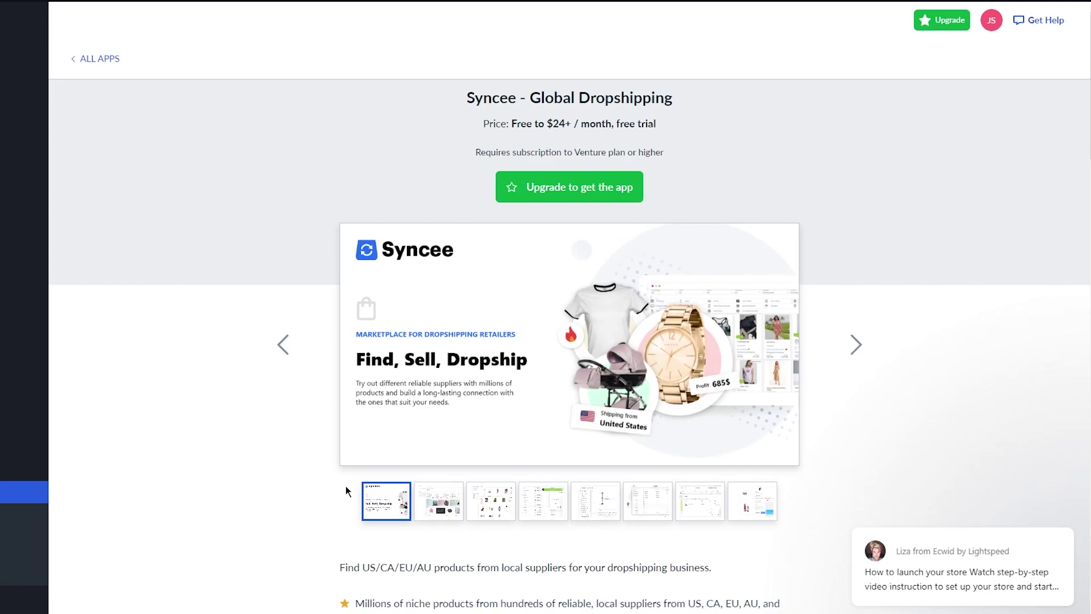
scroll(346, 487, down, 2)
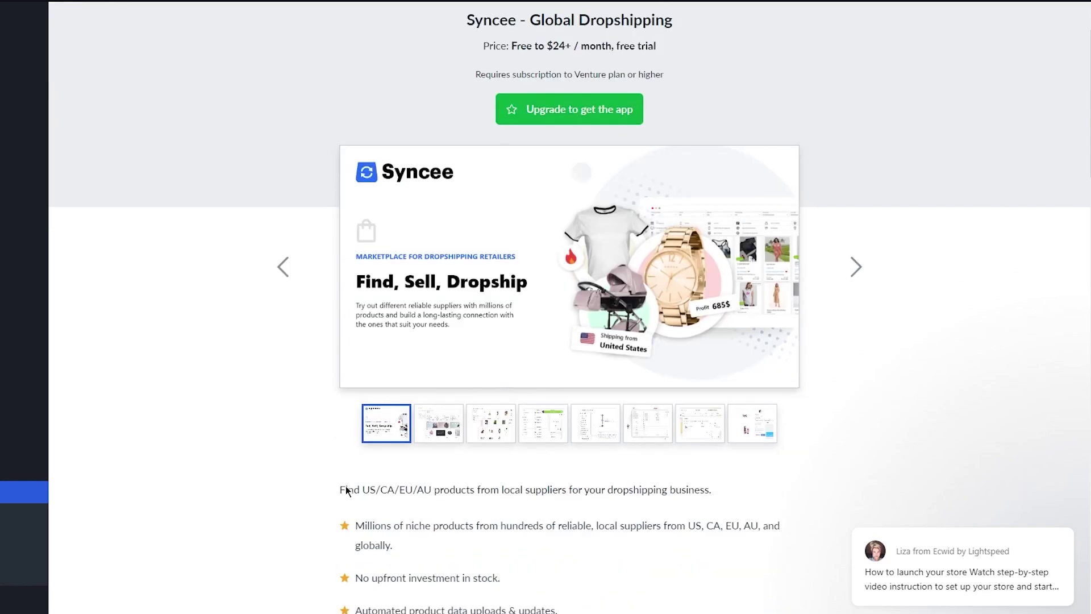
scroll(345, 489, down, 1)
scroll(346, 490, down, 4)
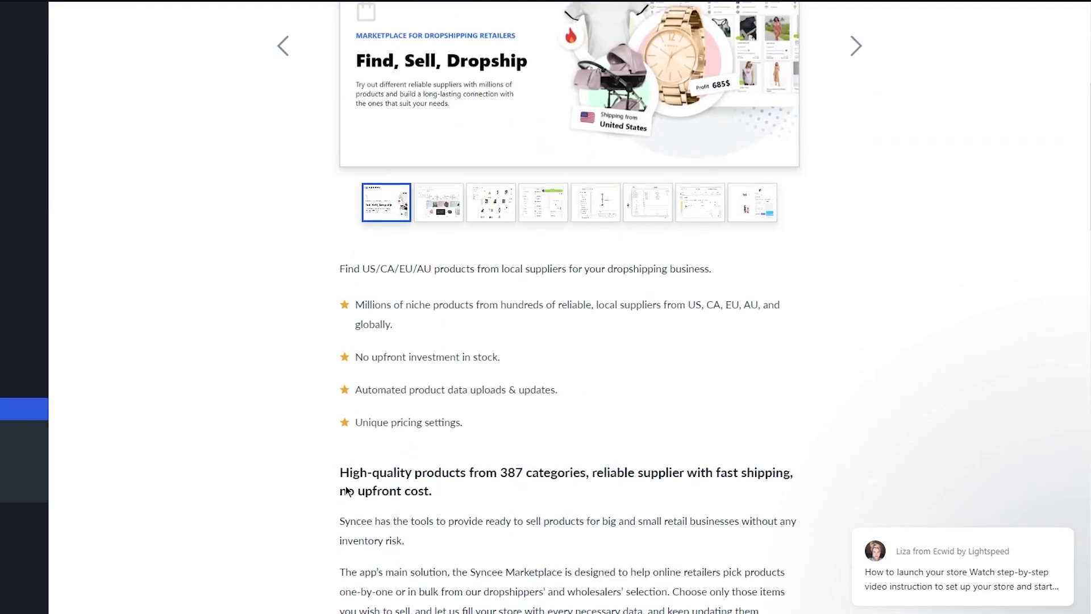
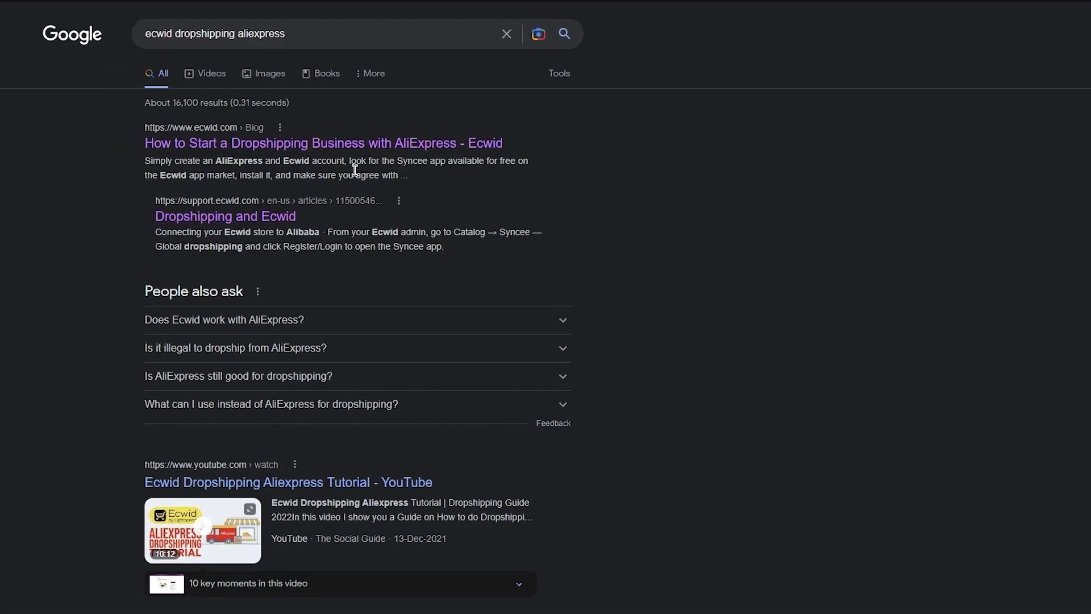
In the Google results for "ecwid dropshipping aliexpress", read the Syncee snippet and the answer to "Does Ecwid work with AliExpress?".
drag(361, 162, 472, 166)
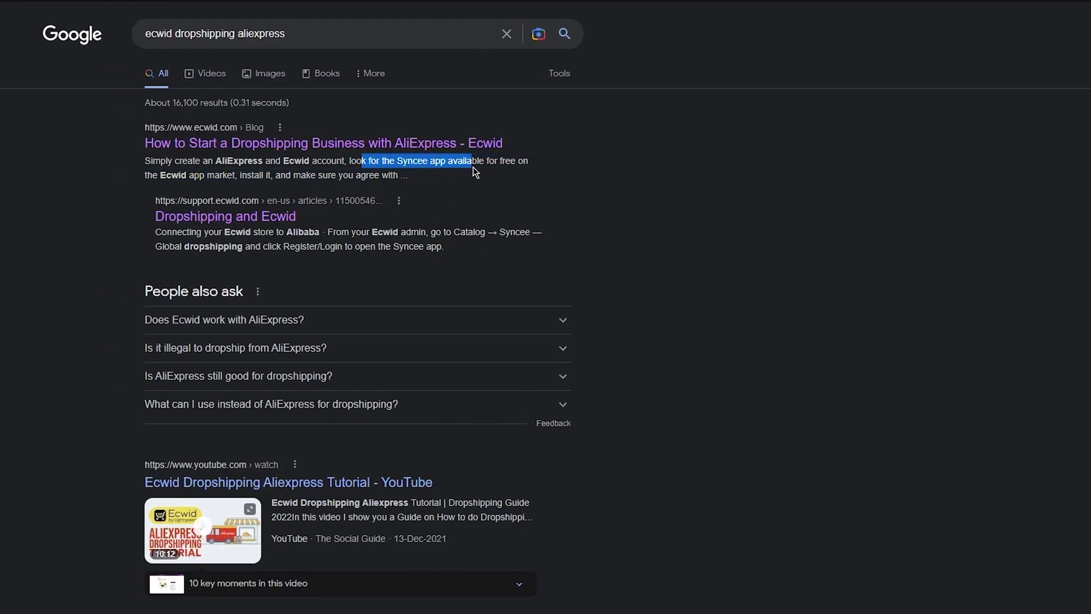
click(532, 181)
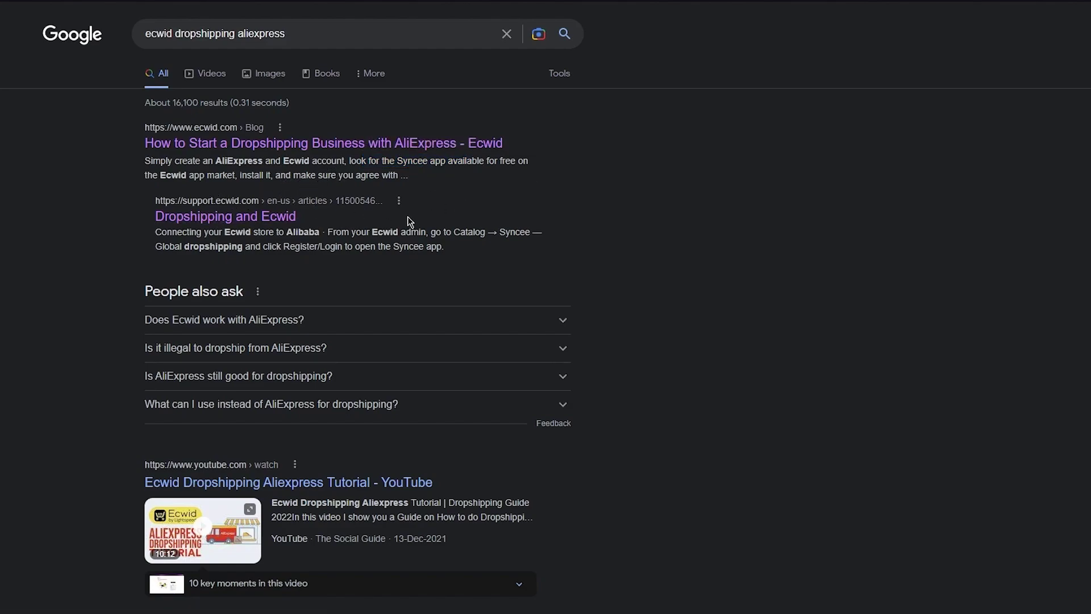
click(305, 319)
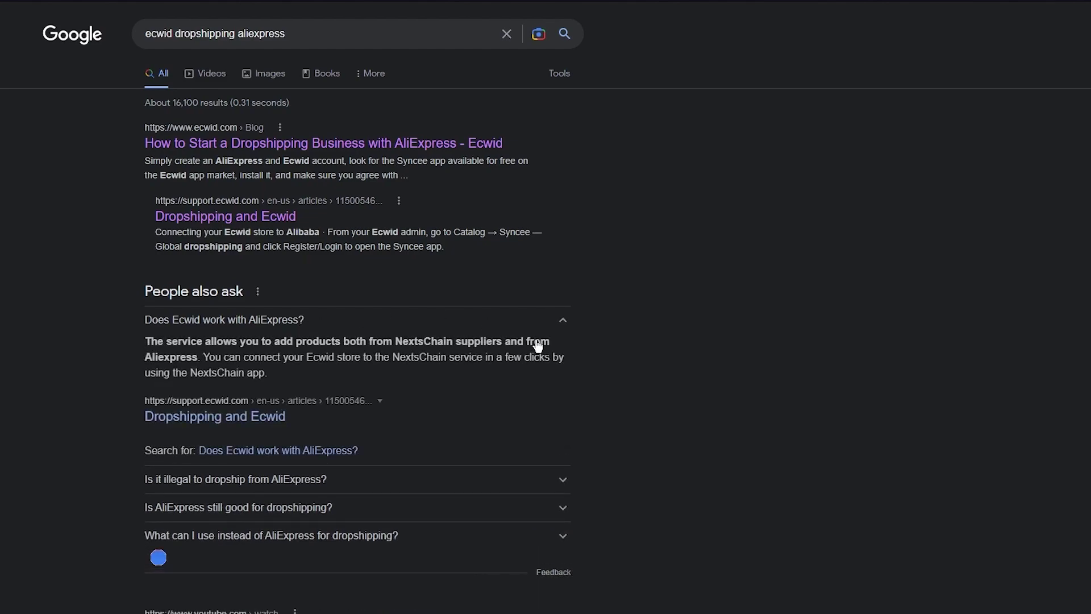
click(493, 318)
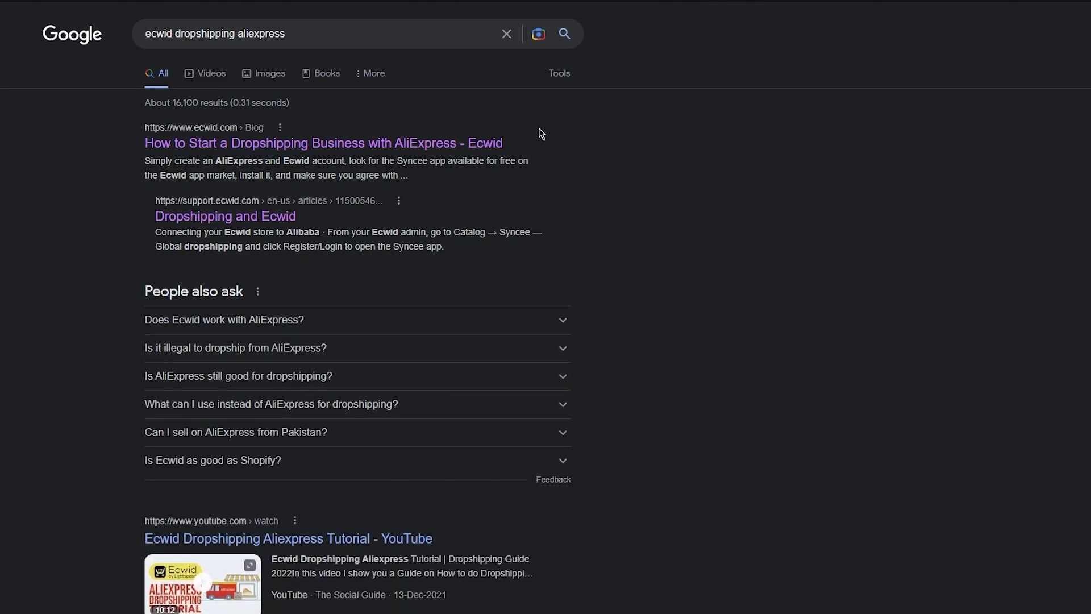
Open AliExpress in a new browser tab and dismiss its welcome coupon and notification pop-ups.
key(ctrl+t)
text(ali)
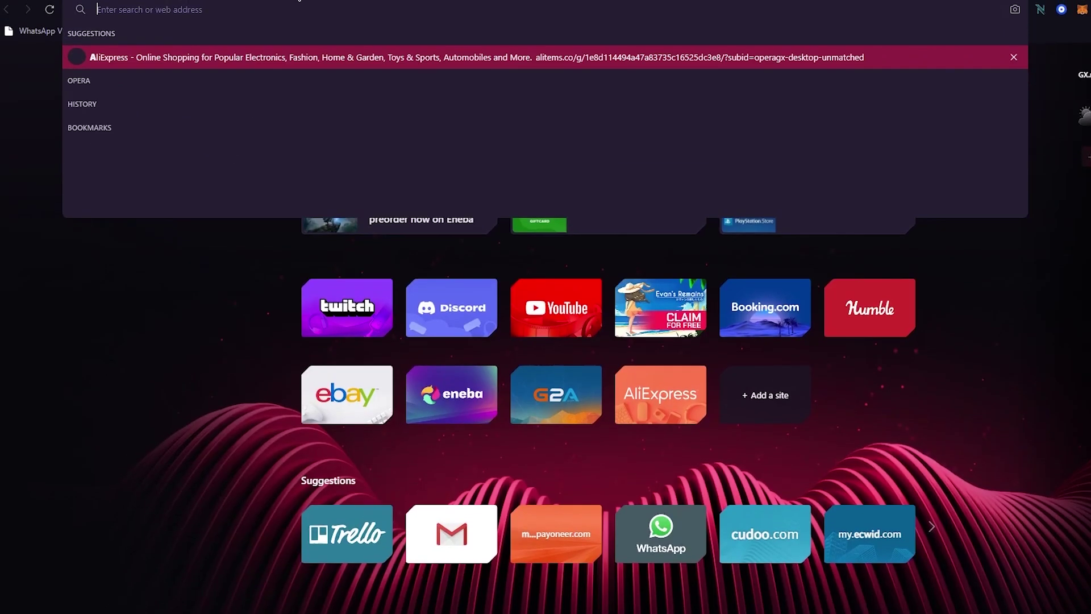
key(Return)
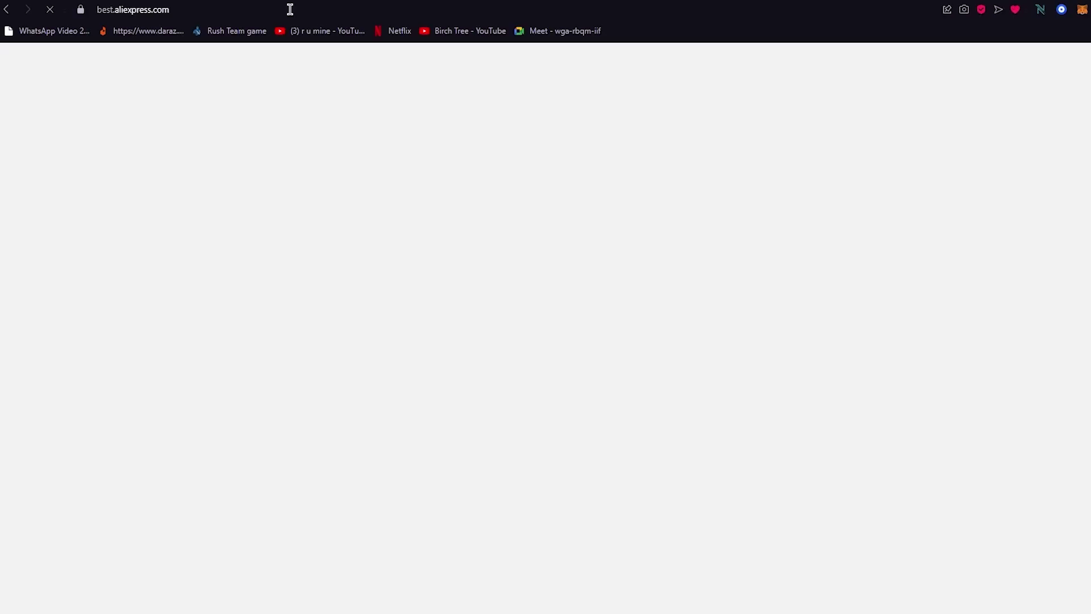
key(F11)
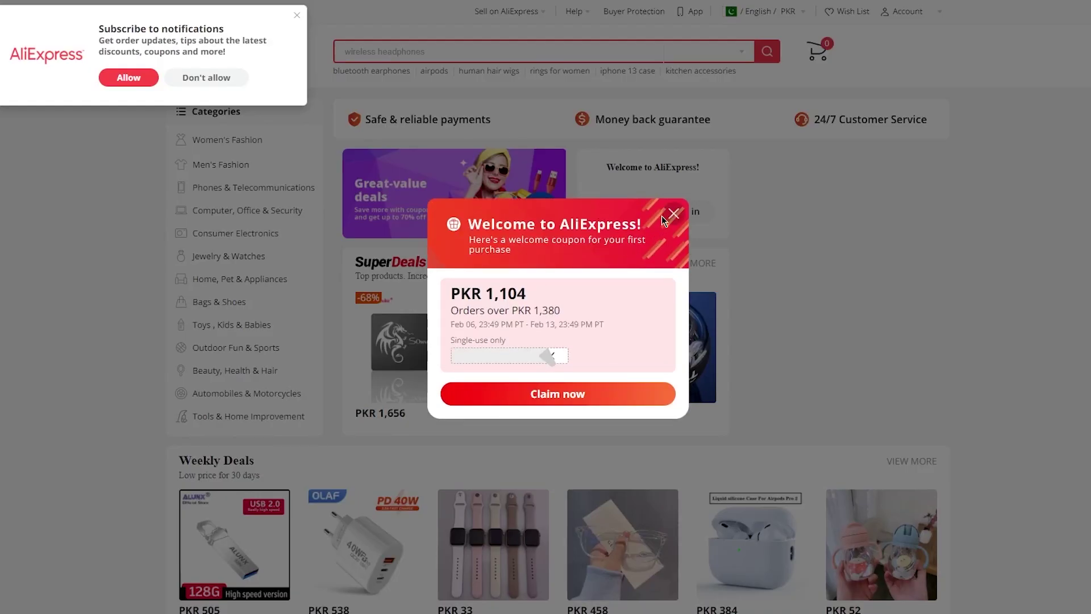
click(674, 215)
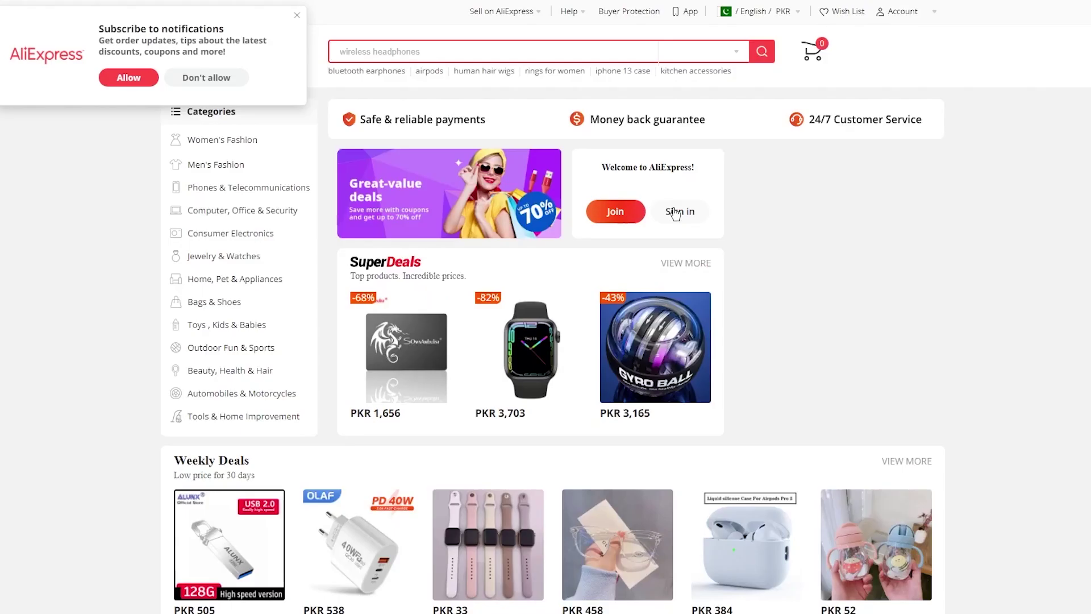
click(297, 16)
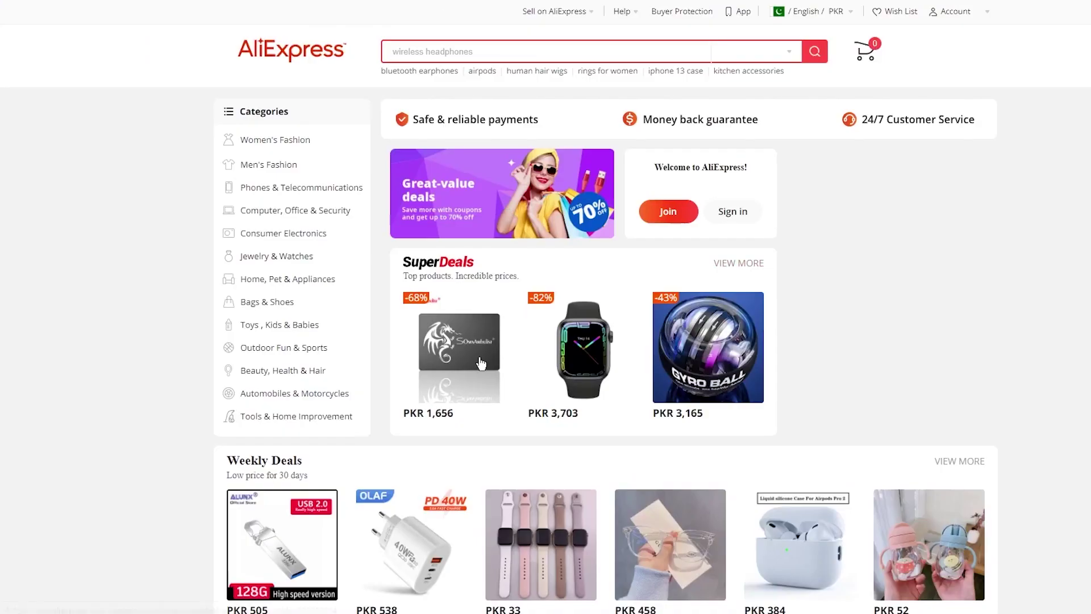
Browse the AliExpress home page and open the Breathable Balaclava product under More to love.
scroll(486, 357, down, 7)
scroll(125, 180, down, 2)
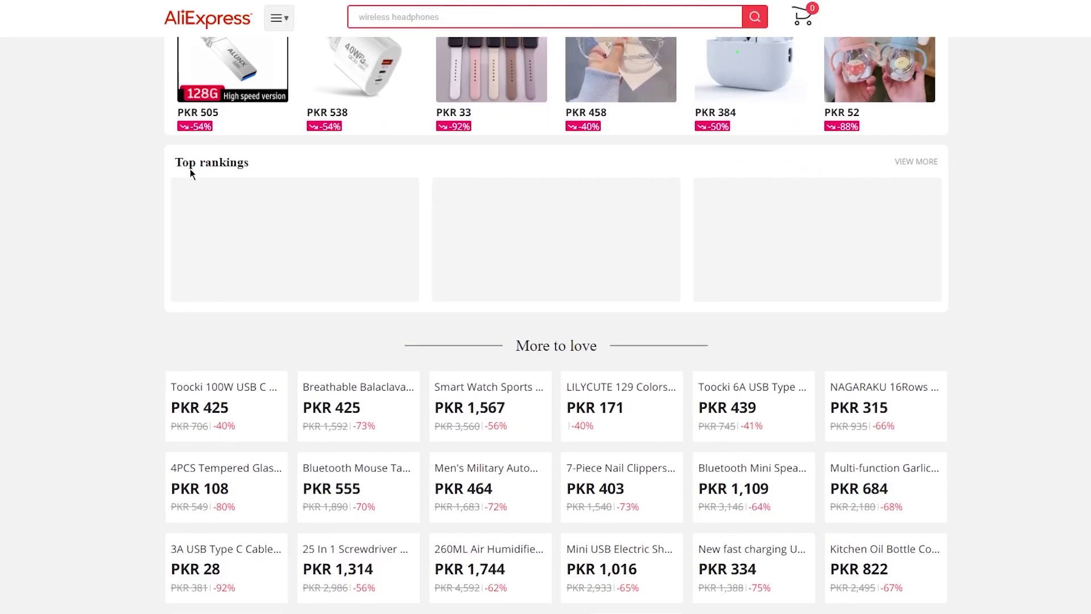
scroll(84, 314, down, 3)
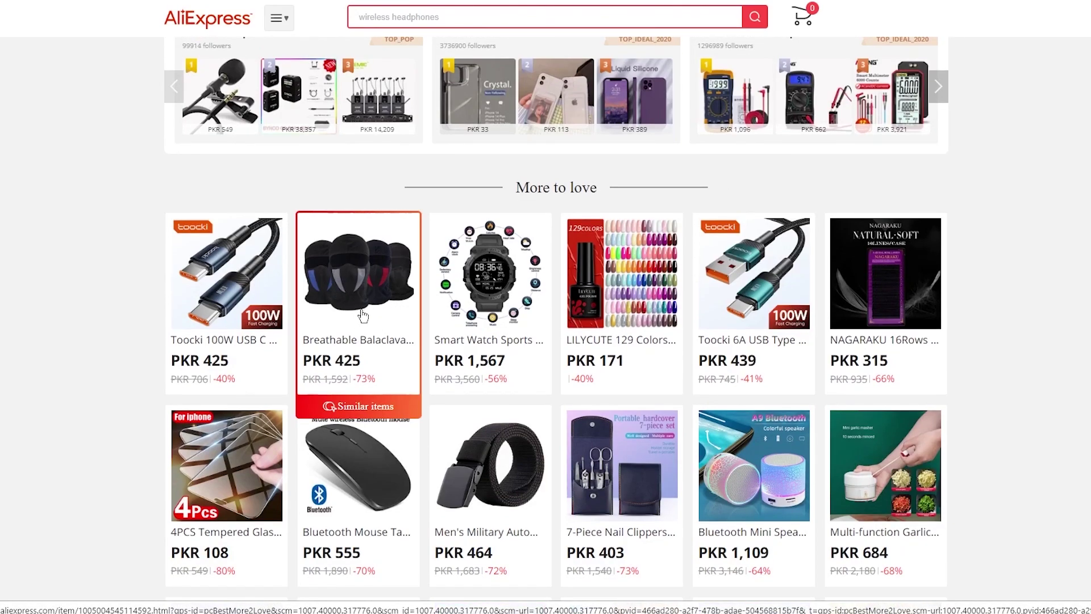
click(385, 322)
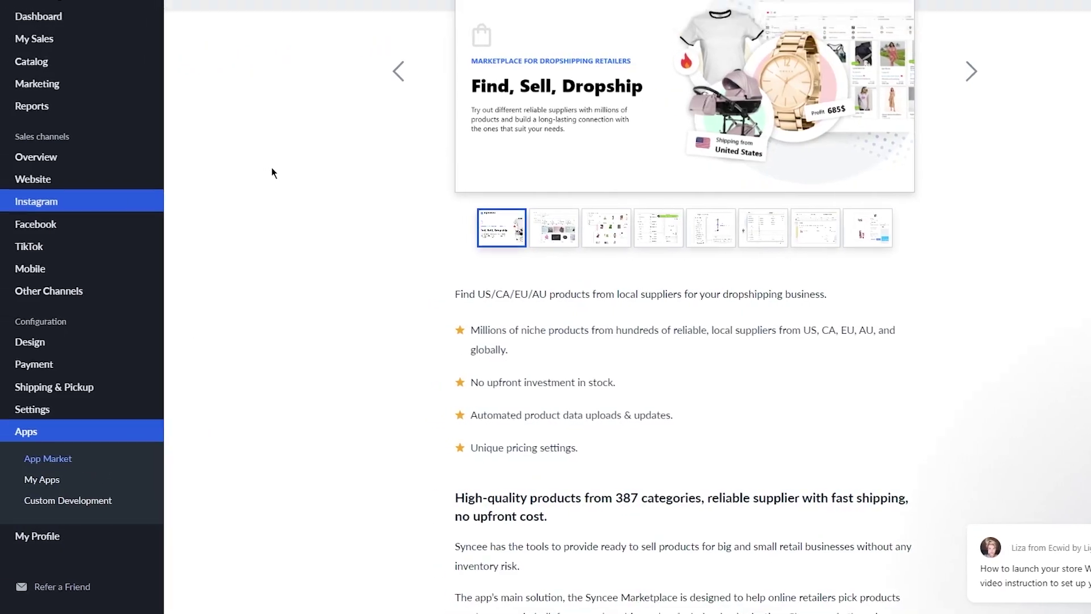
Review the Syncee app page in Ecwid and the balaclava's product details and description on AliExpress.
scroll(283, 172, down, 10)
scroll(282, 173, up, 10)
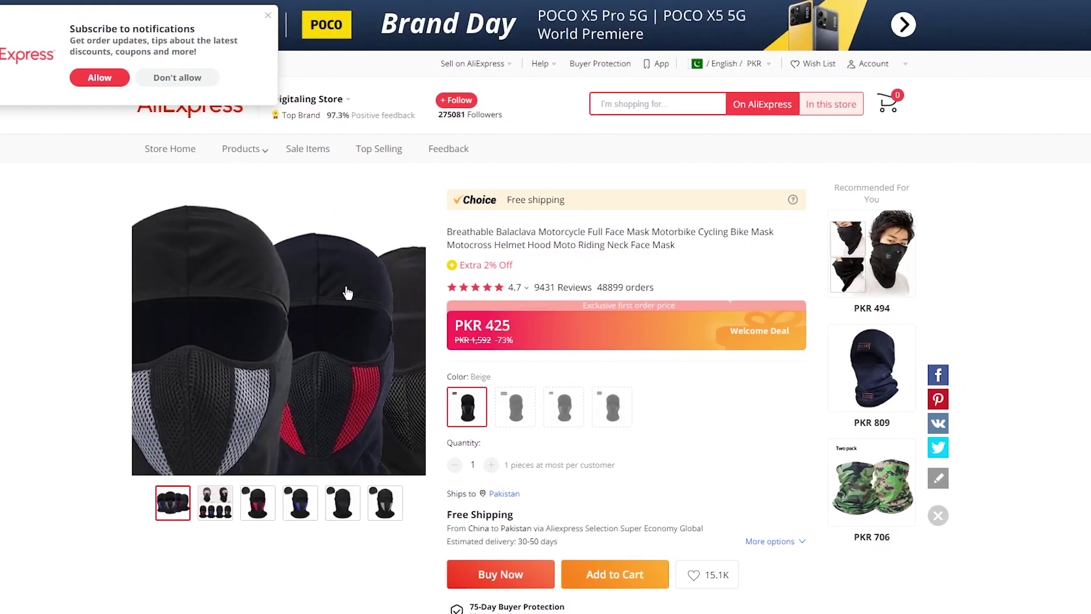
scroll(299, 325, down, 9)
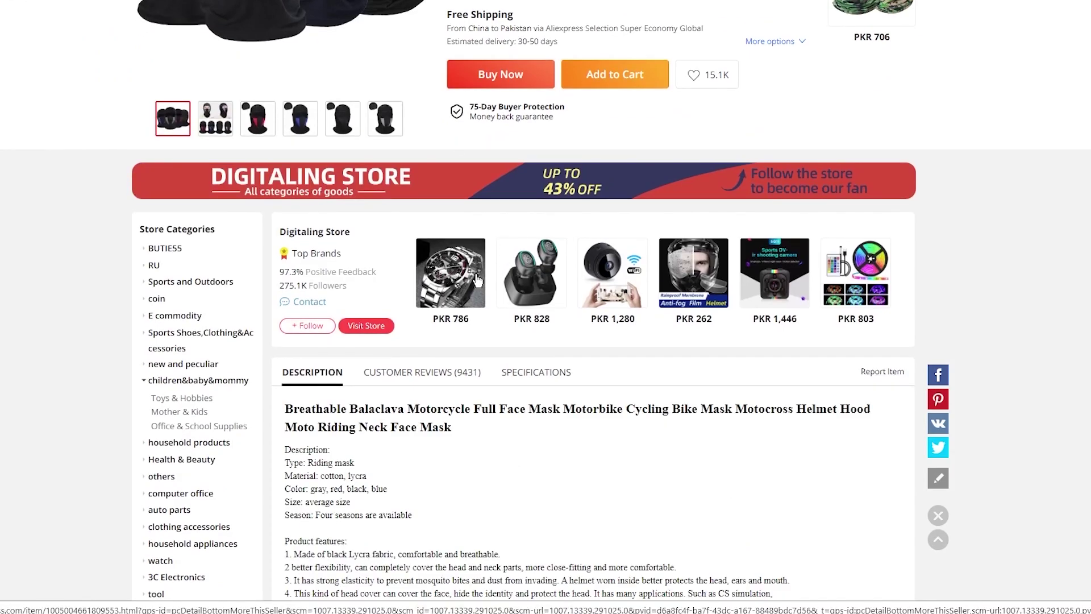
scroll(476, 274, down, 6)
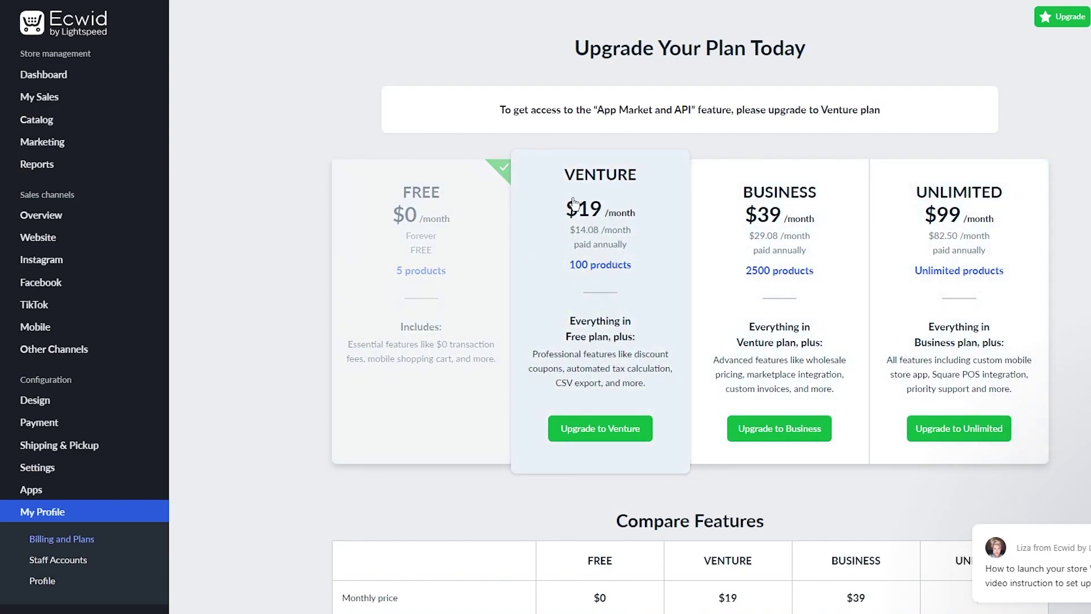
Compare the features of Ecwid's Free, Venture, Business and Unlimited plans and return to the store dashboard.
scroll(822, 130, down, 10)
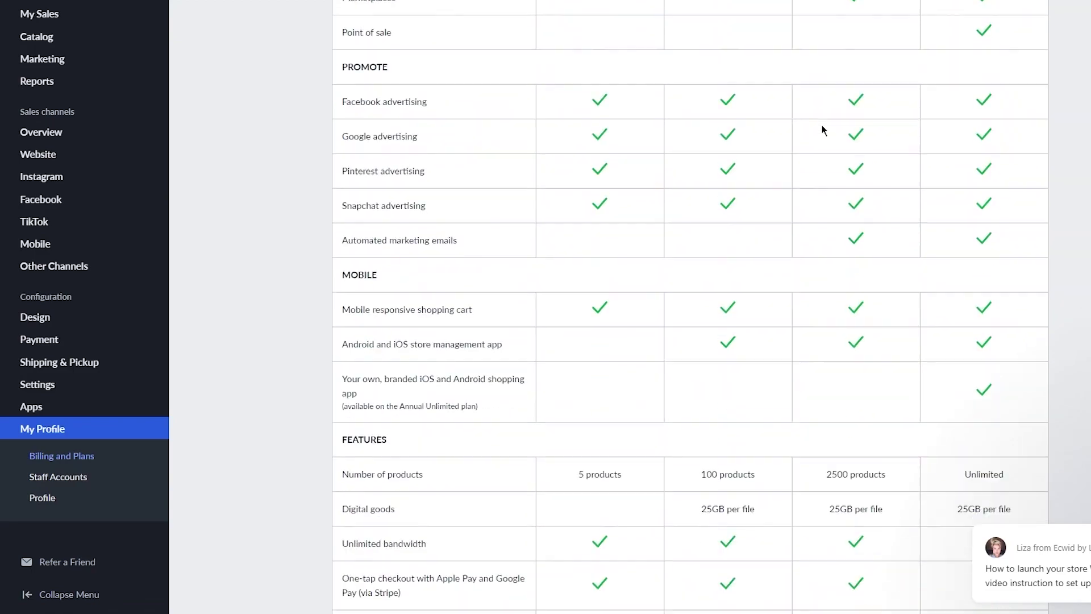
scroll(821, 129, up, 10)
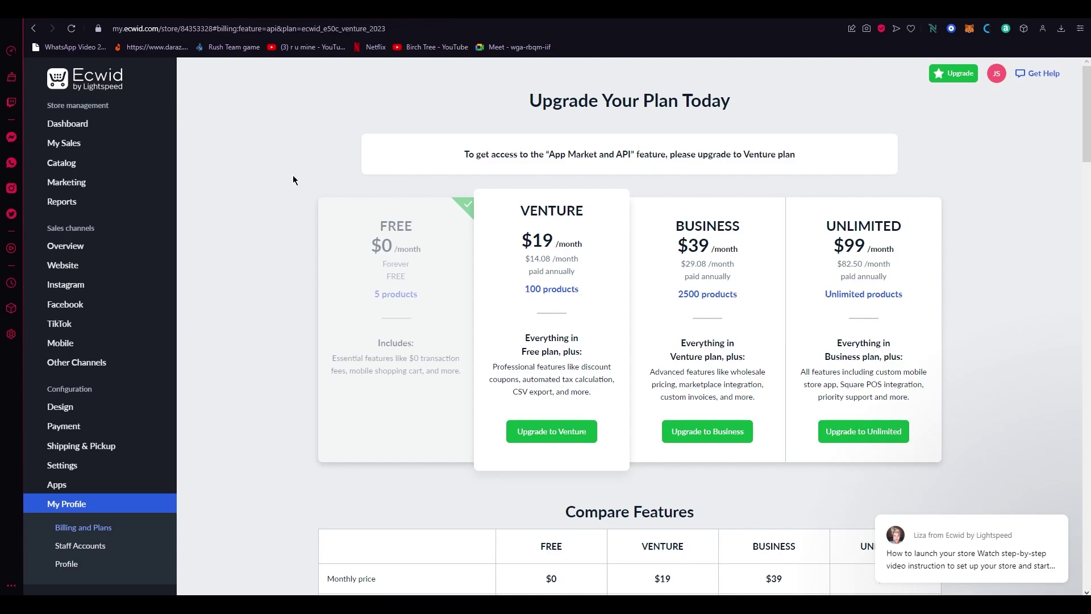
click(78, 75)
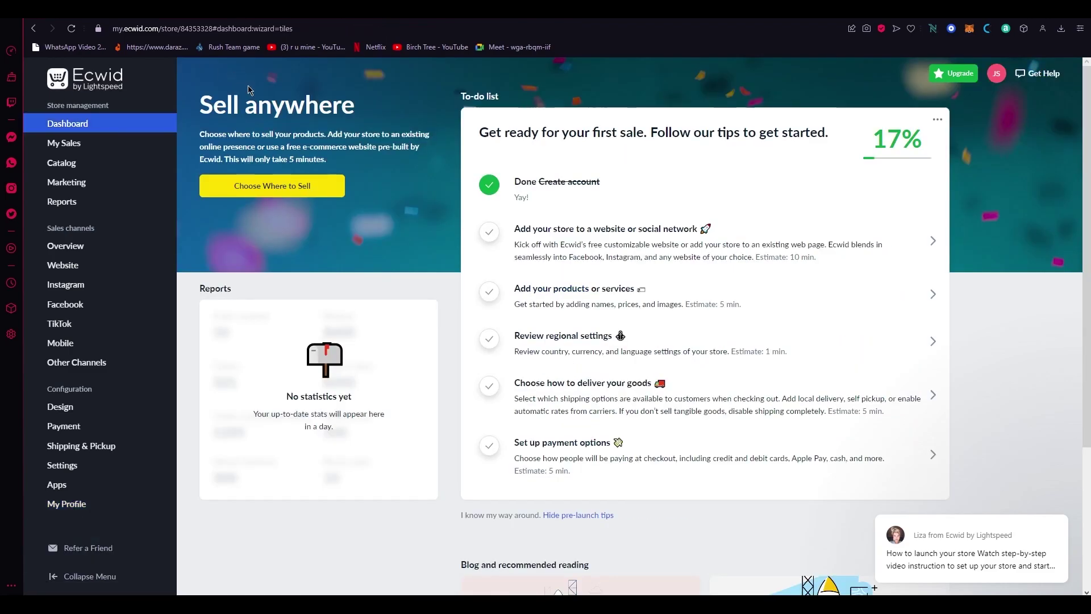